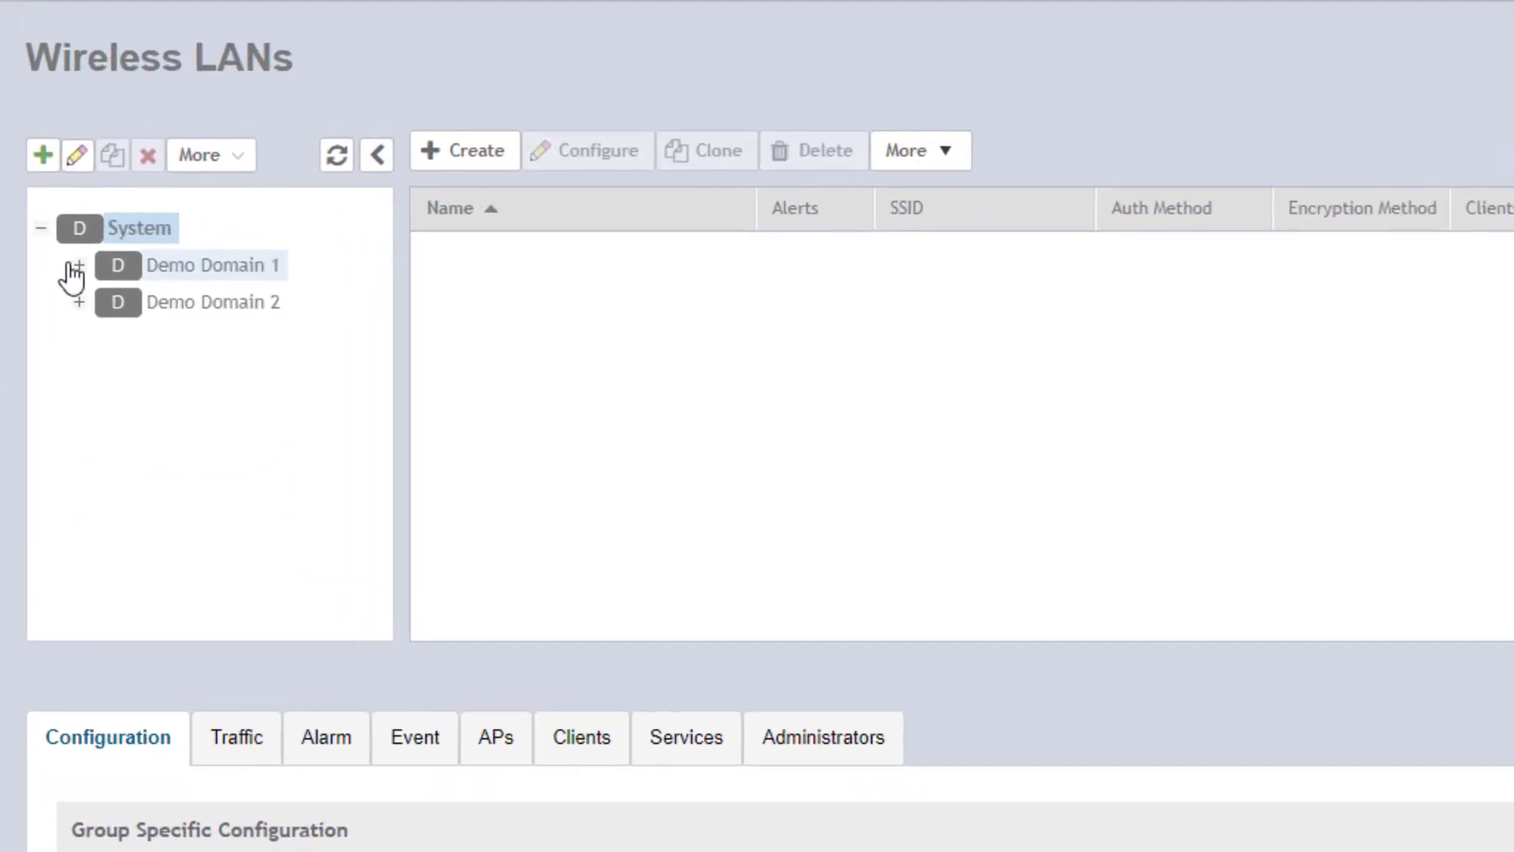
Start a new WLAN in Demo Zone 1 of Demo Domain 1, with Test WLAN as both its name and SSID
left_click(75, 265)
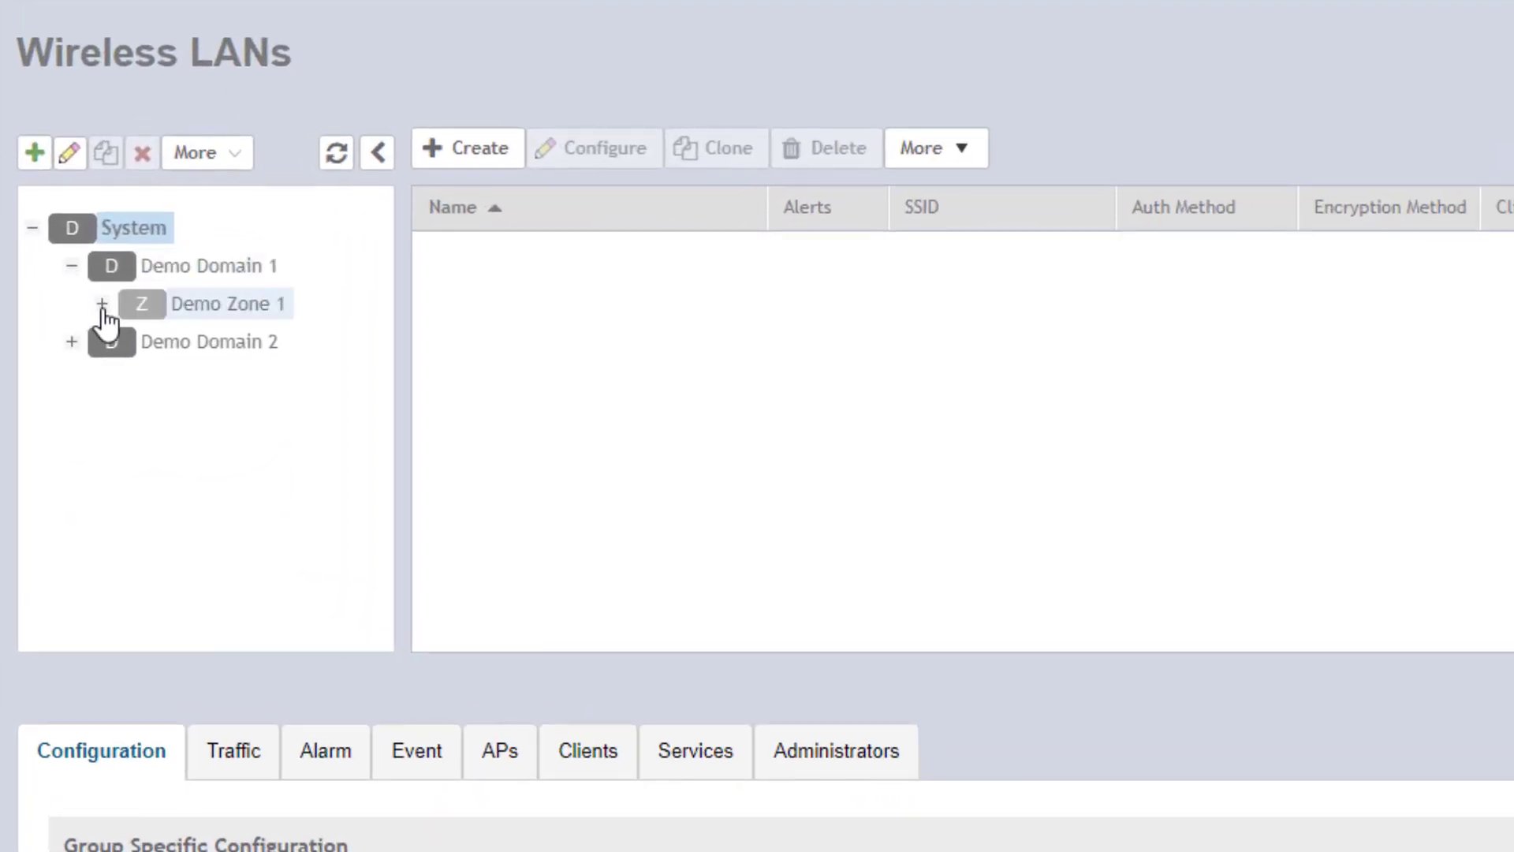
left_click(229, 309)
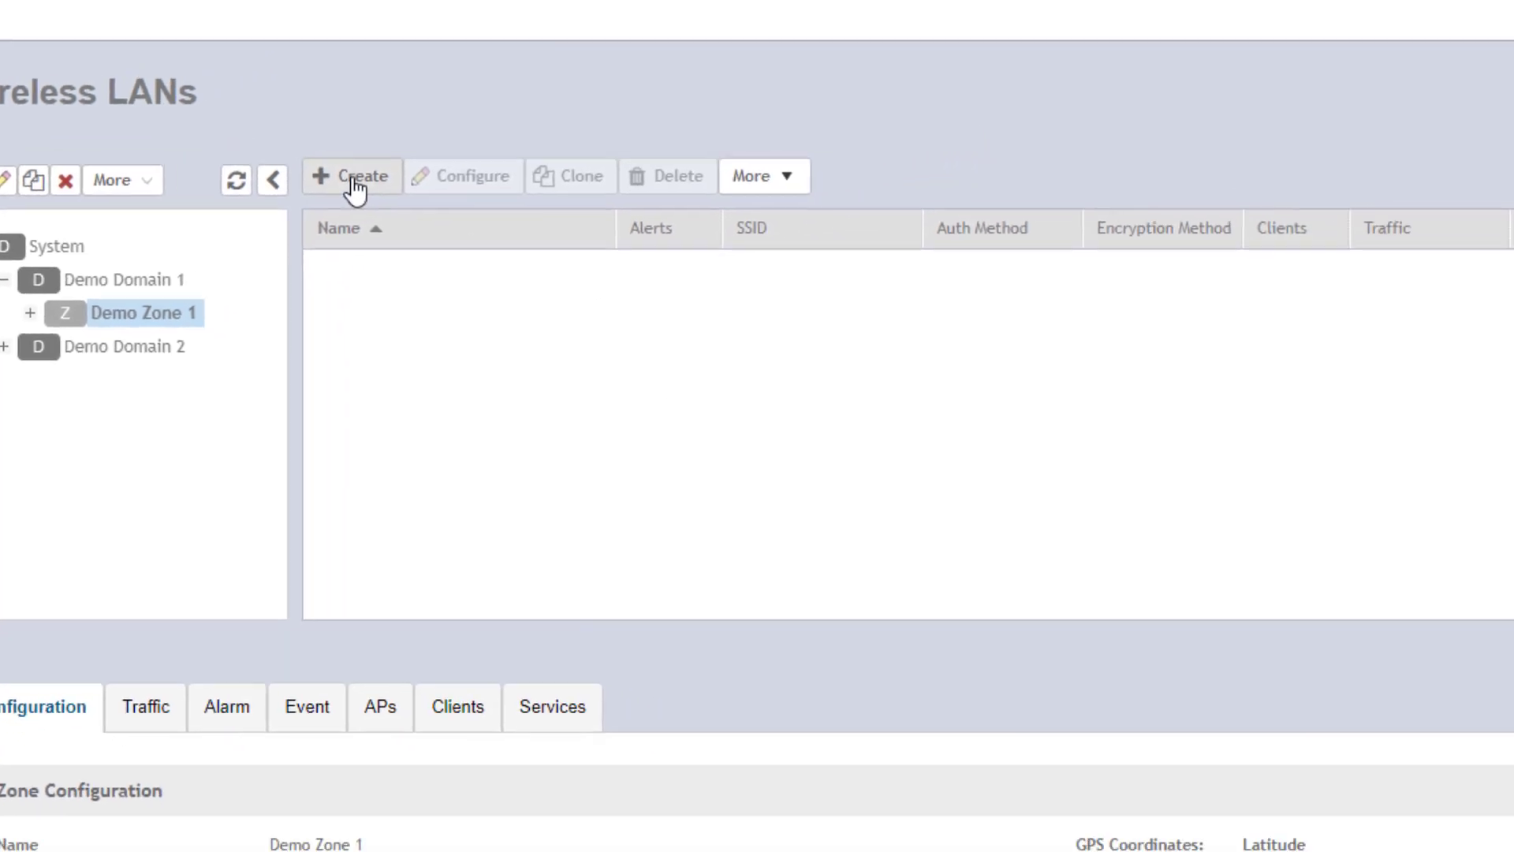
left_click(472, 158)
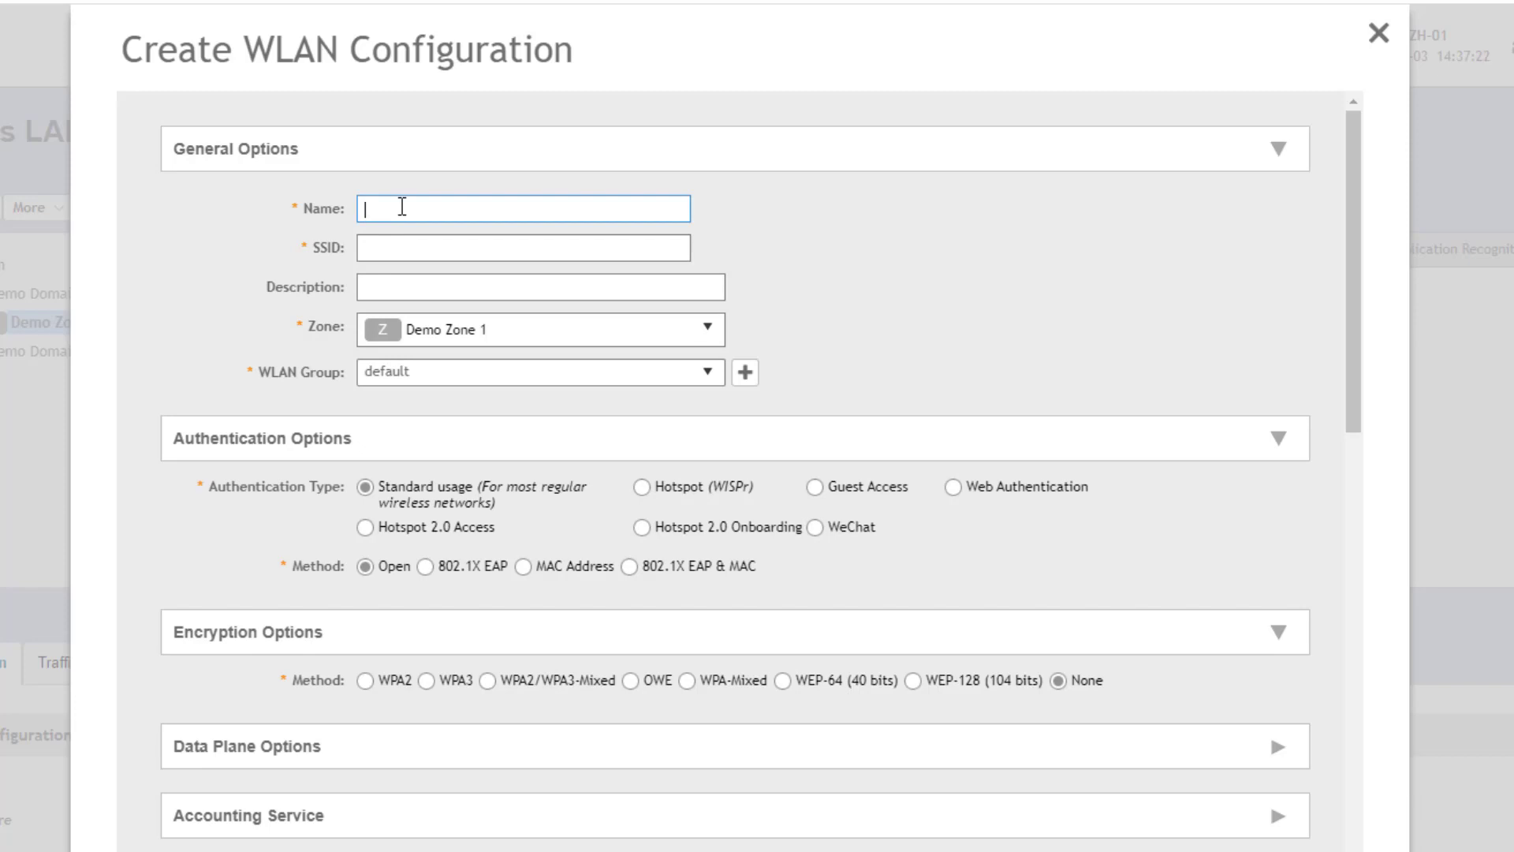
type("Test WLAN")
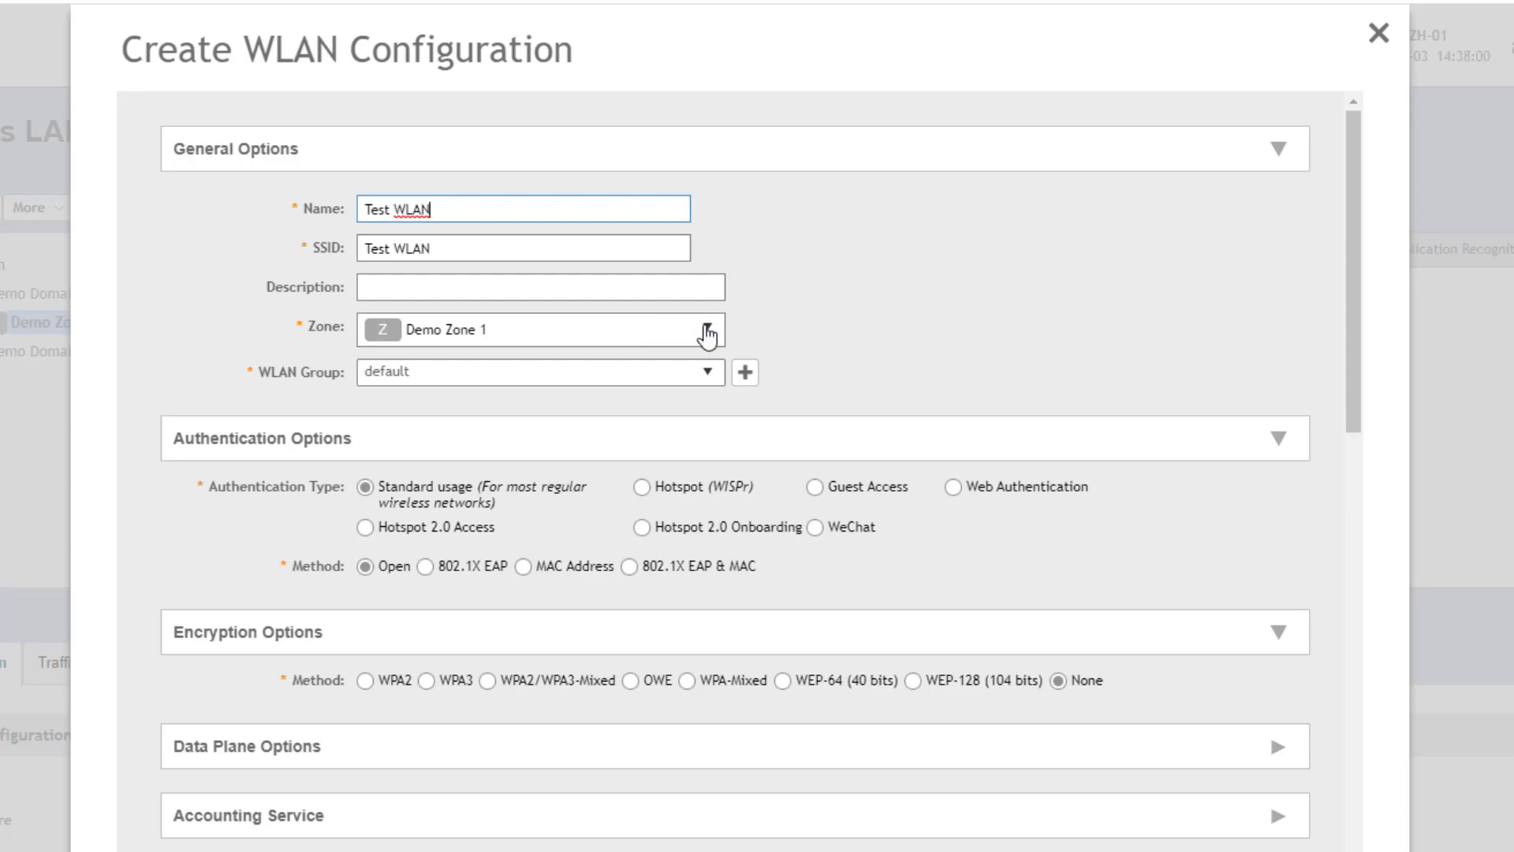
left_click(708, 333)
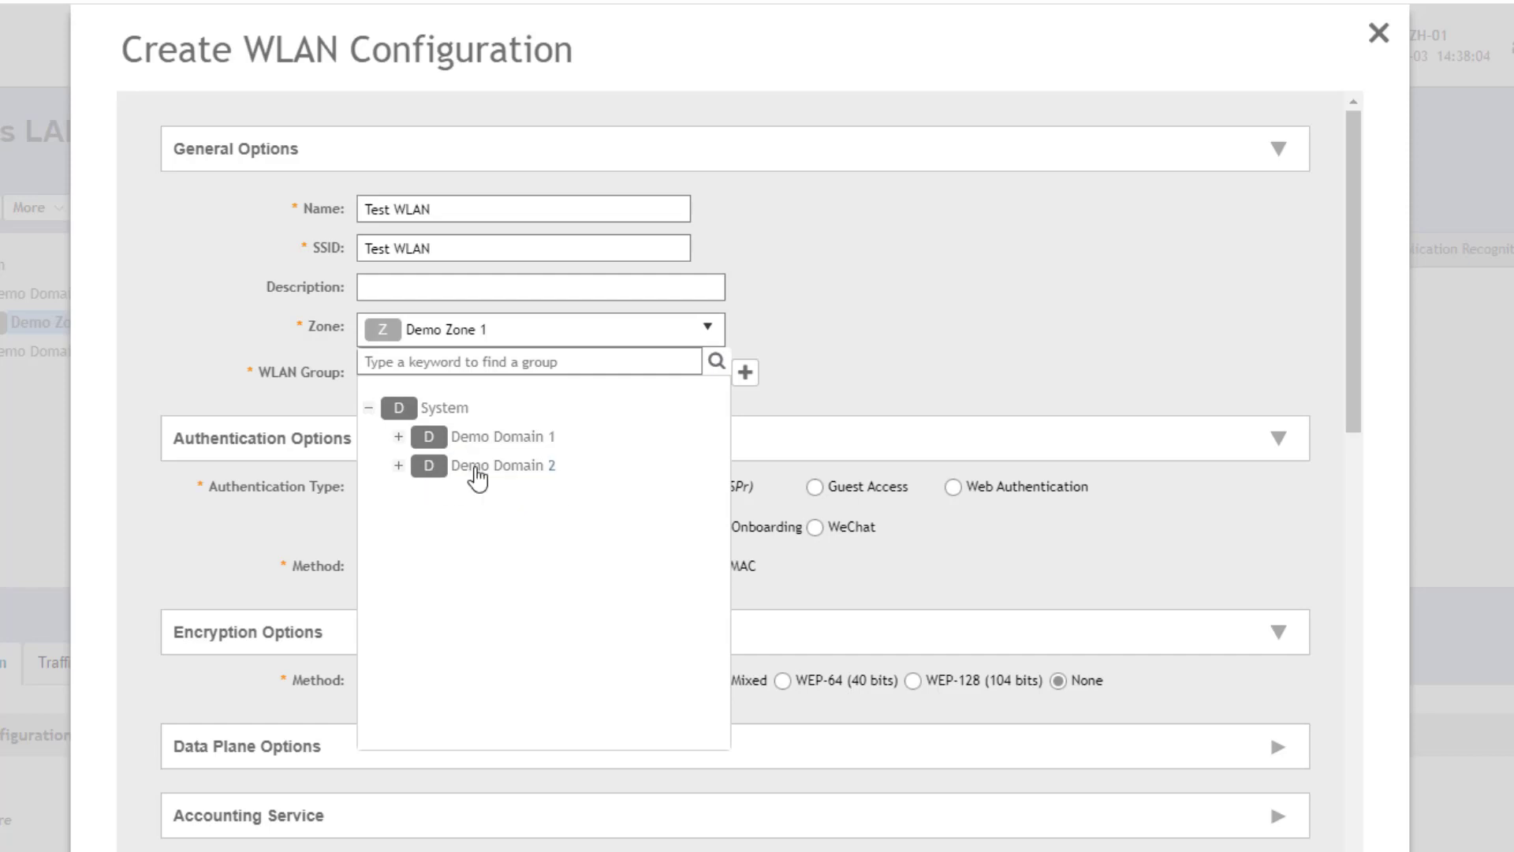
left_click(1000, 266)
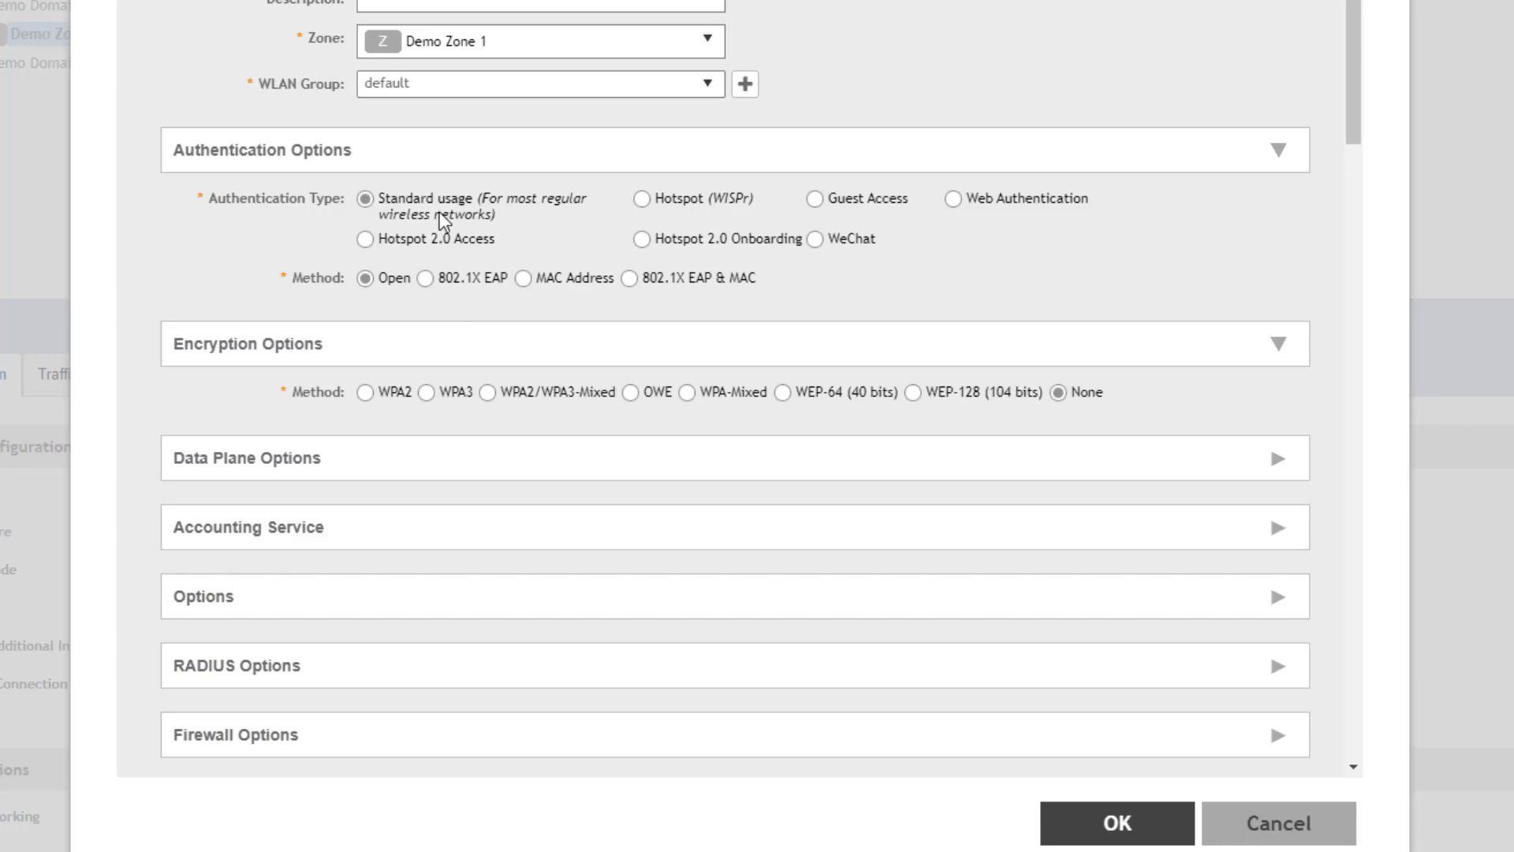
Try the Web Authentication and Hotspot (WISPr) authentication types to view their service settings, and restore Standard usage
left_click(953, 198)
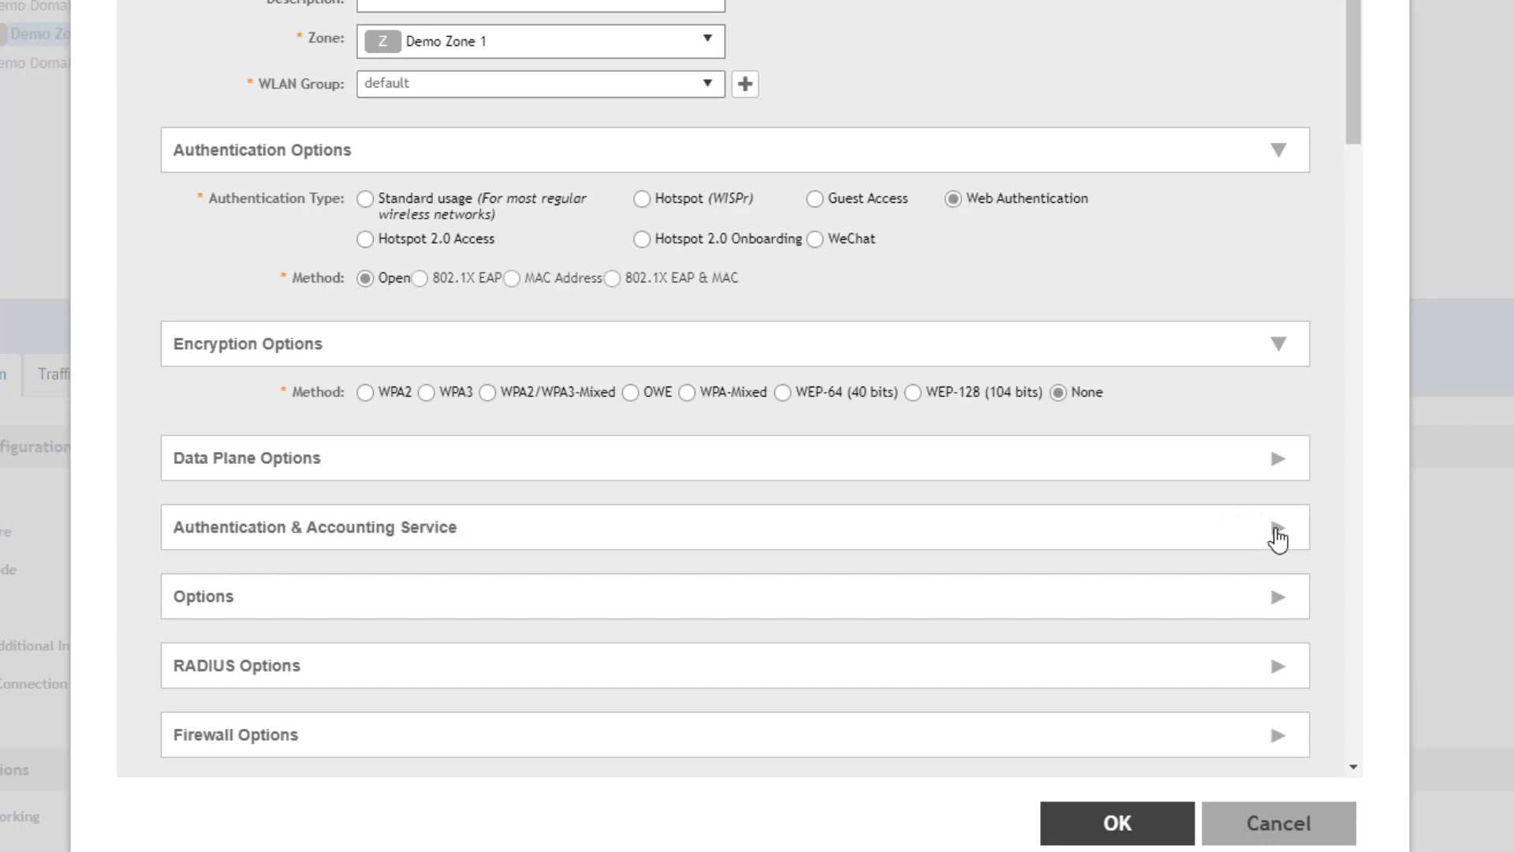
left_click(1278, 540)
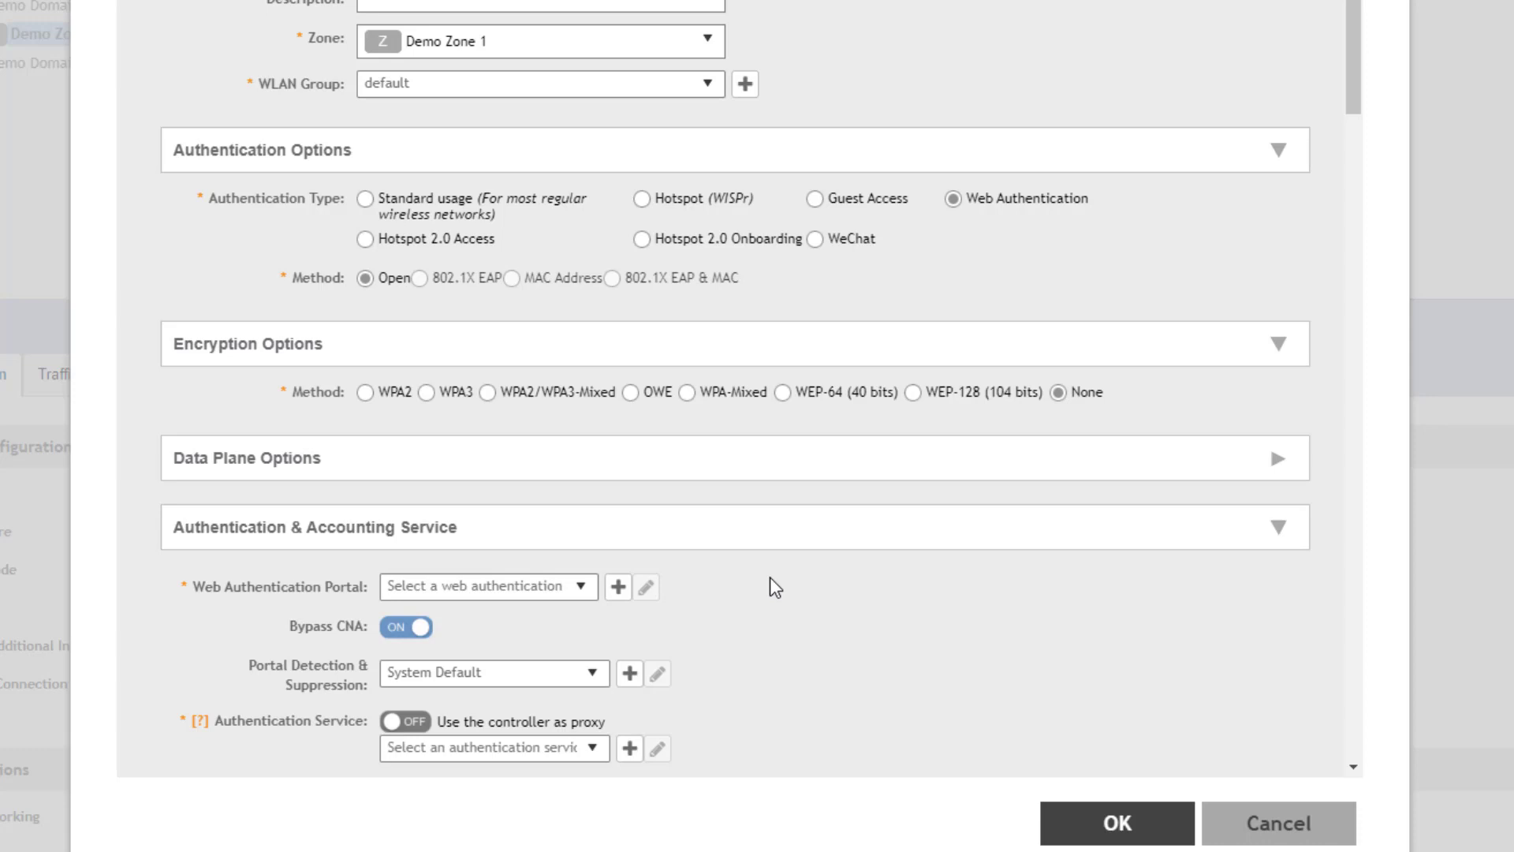
scroll(770, 577, "down", 2)
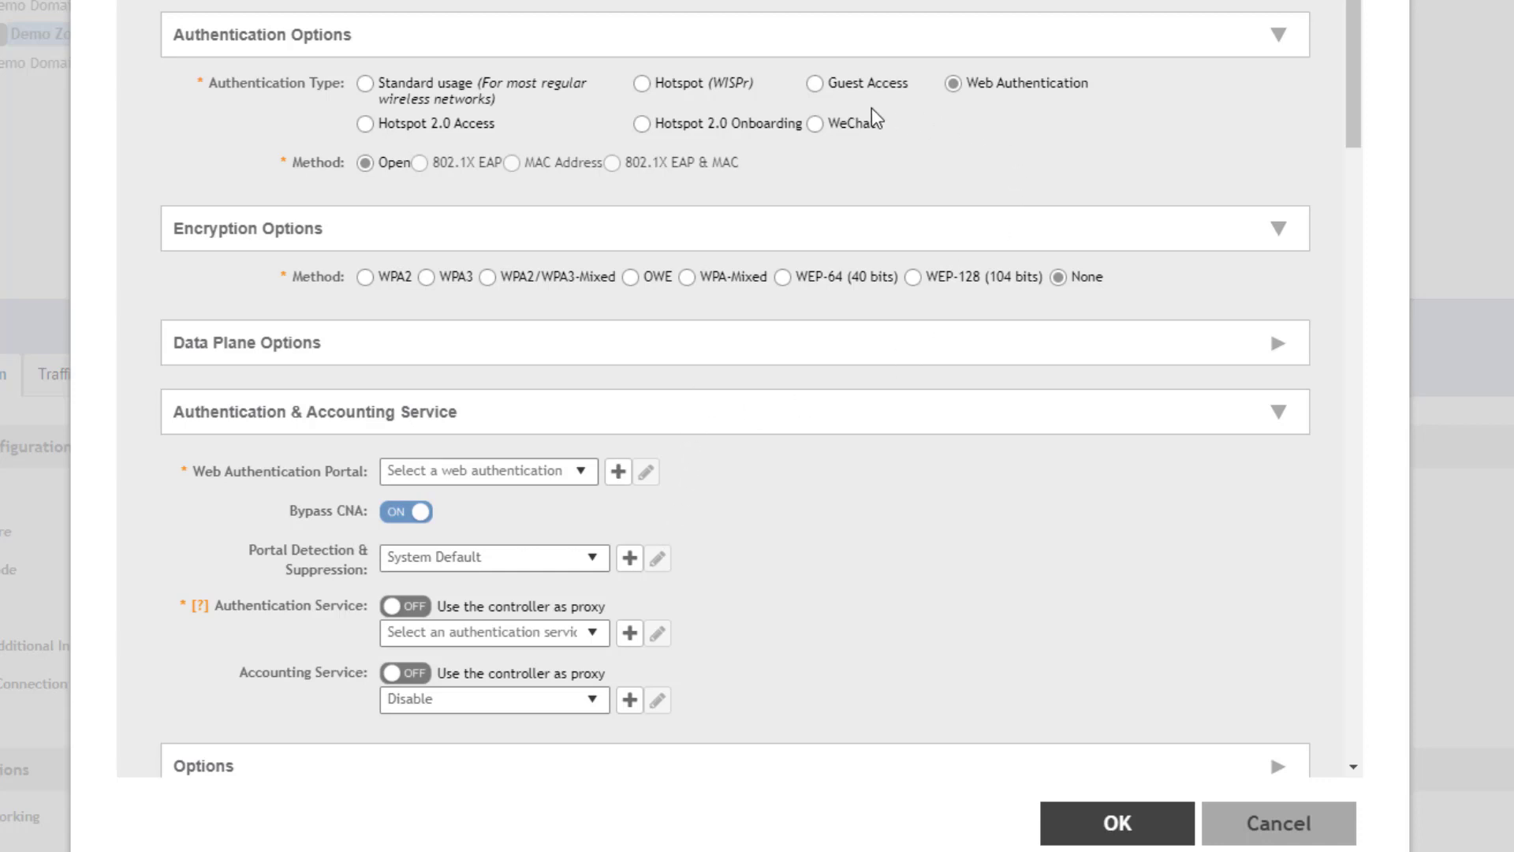
left_click(643, 84)
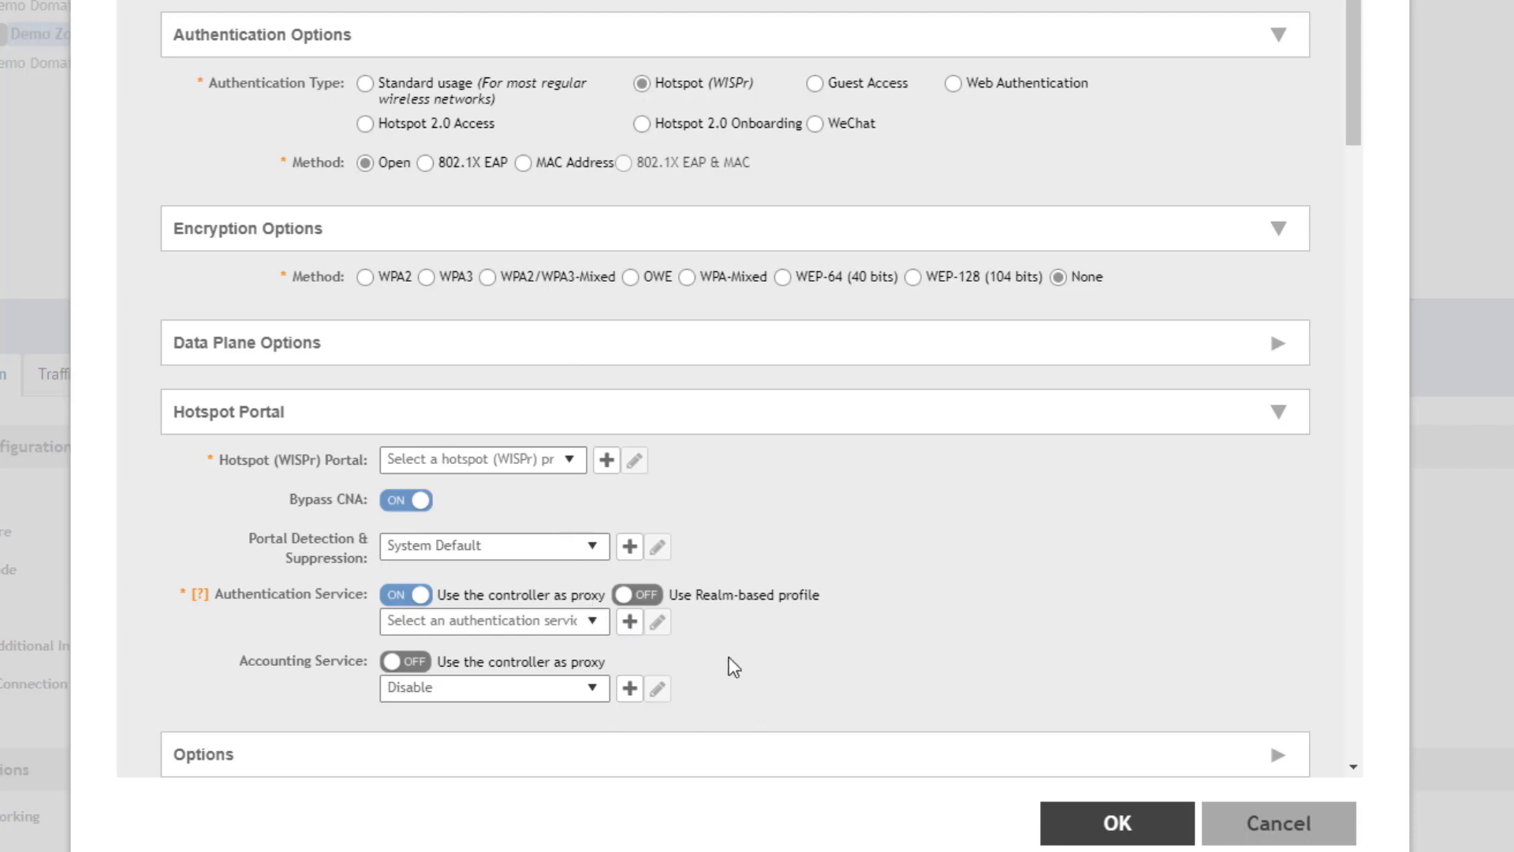
left_click(365, 84)
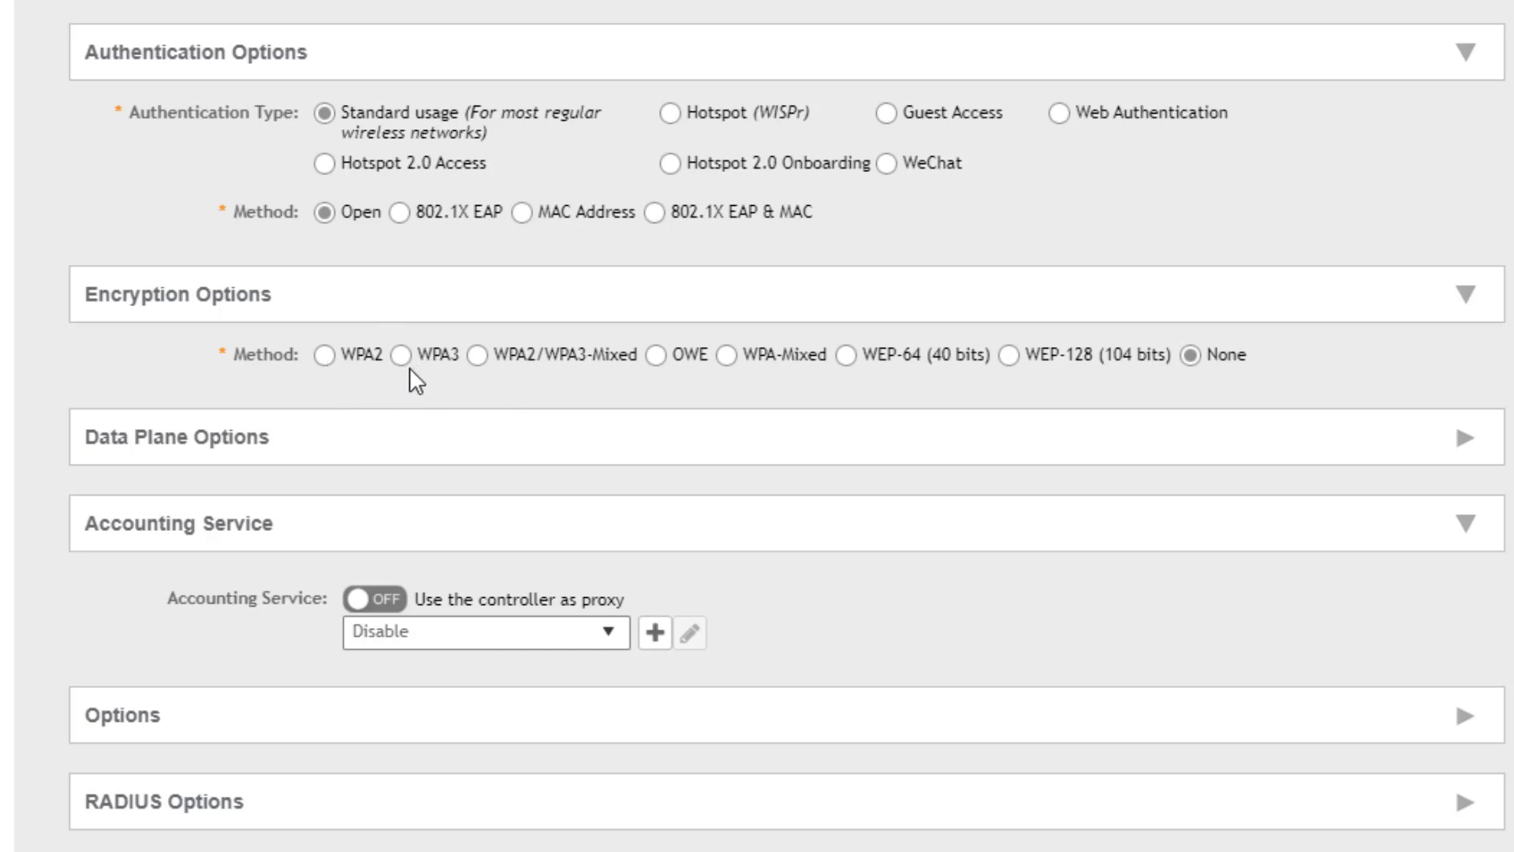
Set the WLAN's encryption method to WPA2 and enter the network passphrase
left_click(323, 355)
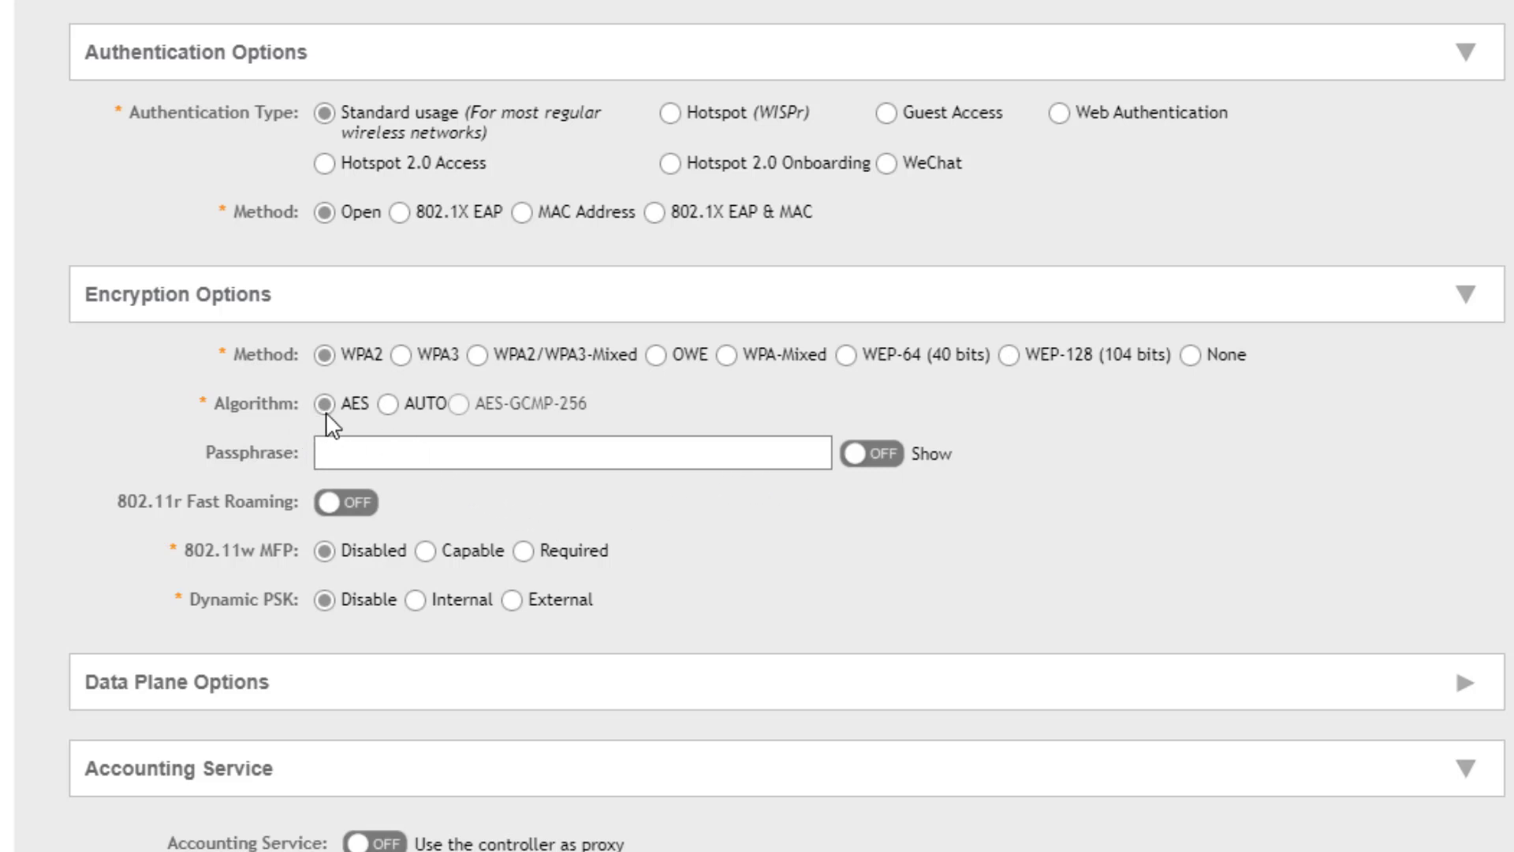
left_click(420, 458)
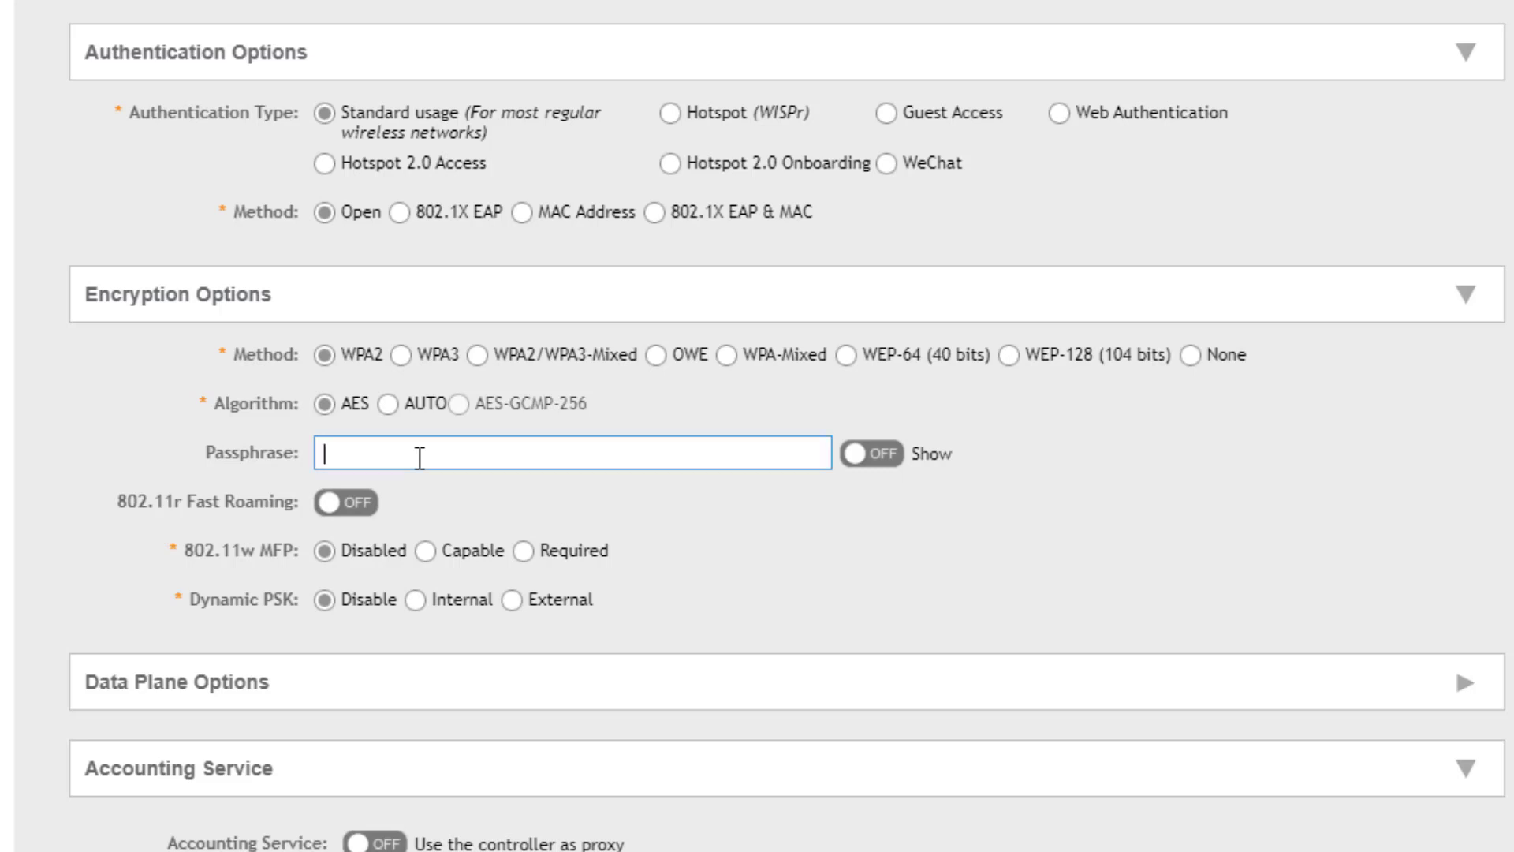
type("••••")
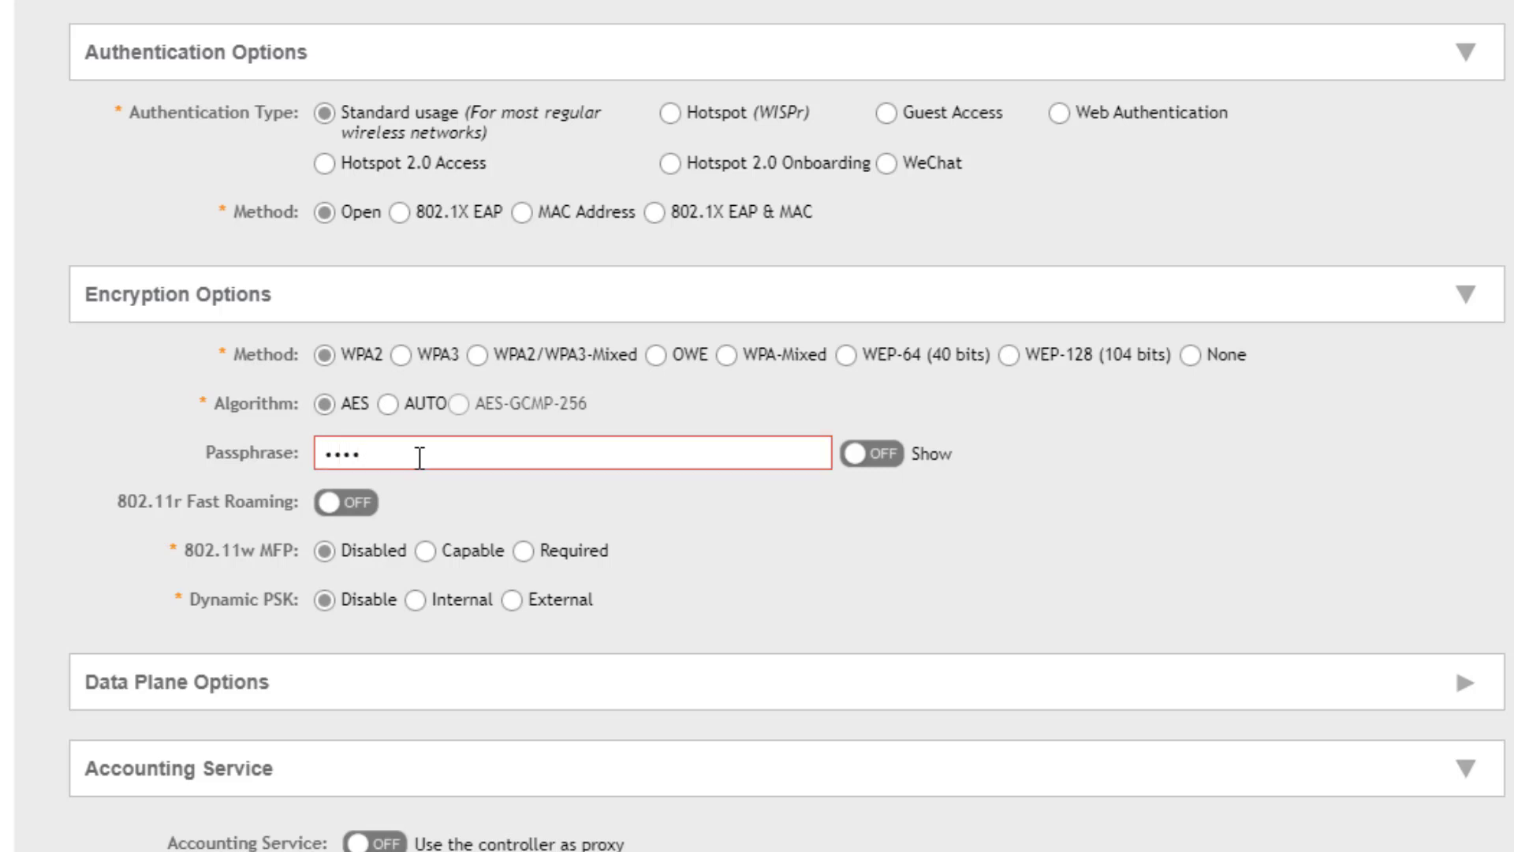
type("••••••")
Reveal the passphrase, remove its extra last character, check the corrected entry, and hide it again
left_click(883, 463)
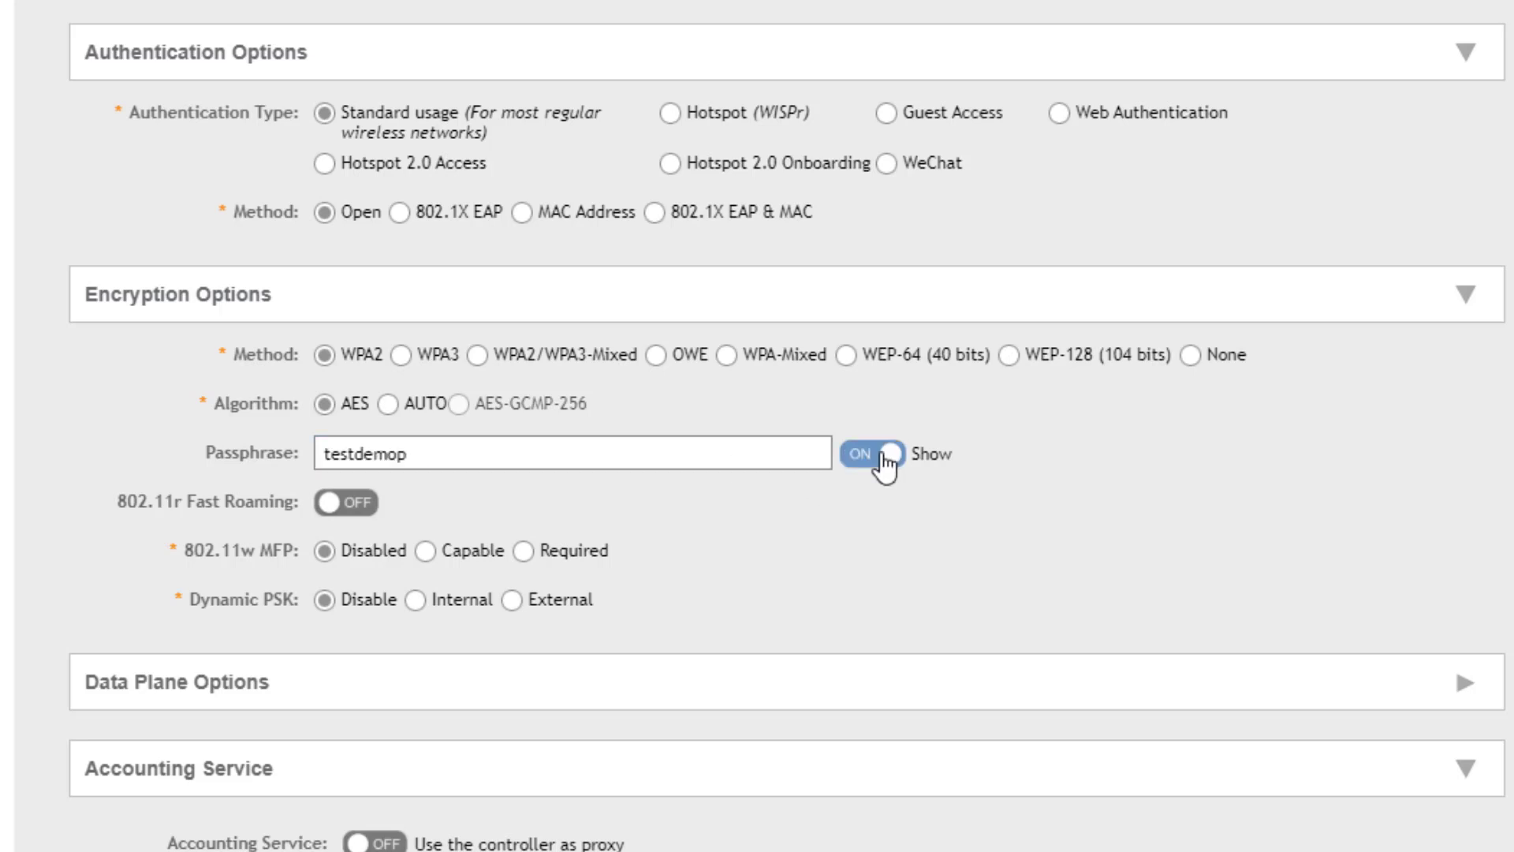
left_click(568, 457)
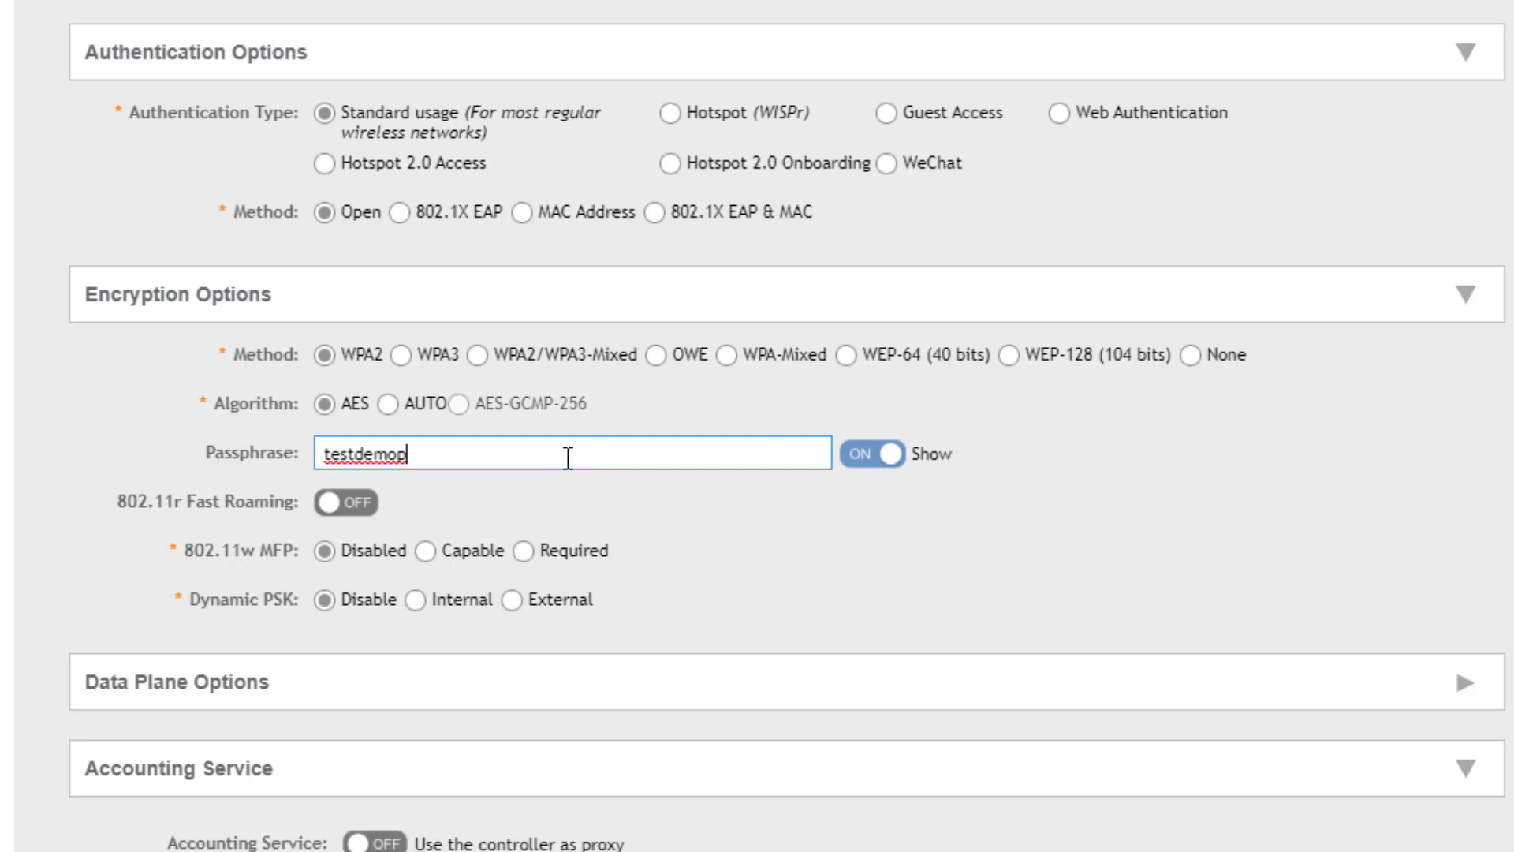
key("BackSpace")
left_click(860, 459)
left_click(859, 461)
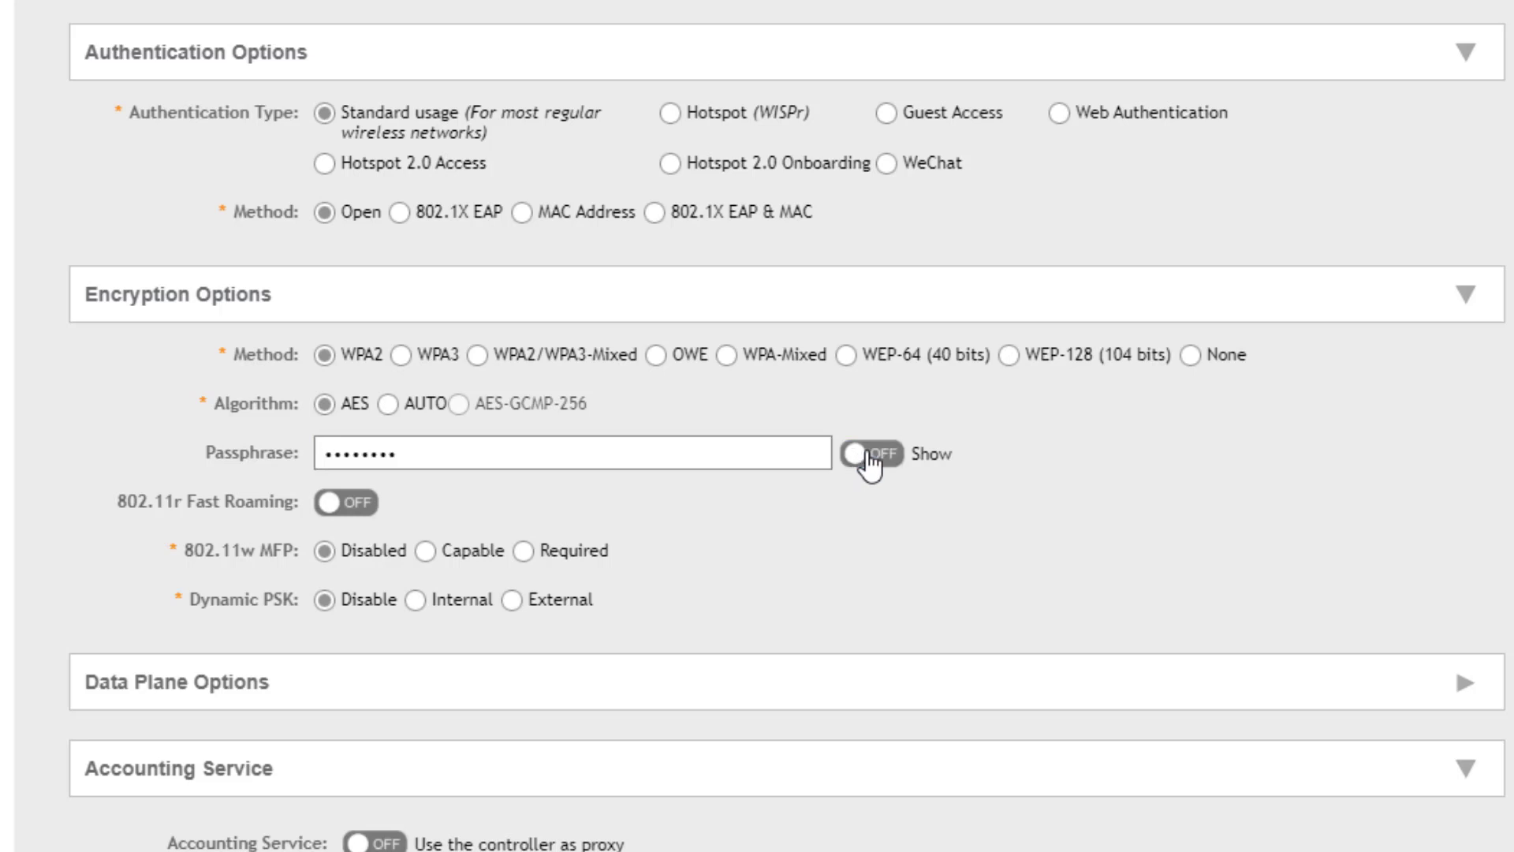
left_click(874, 464)
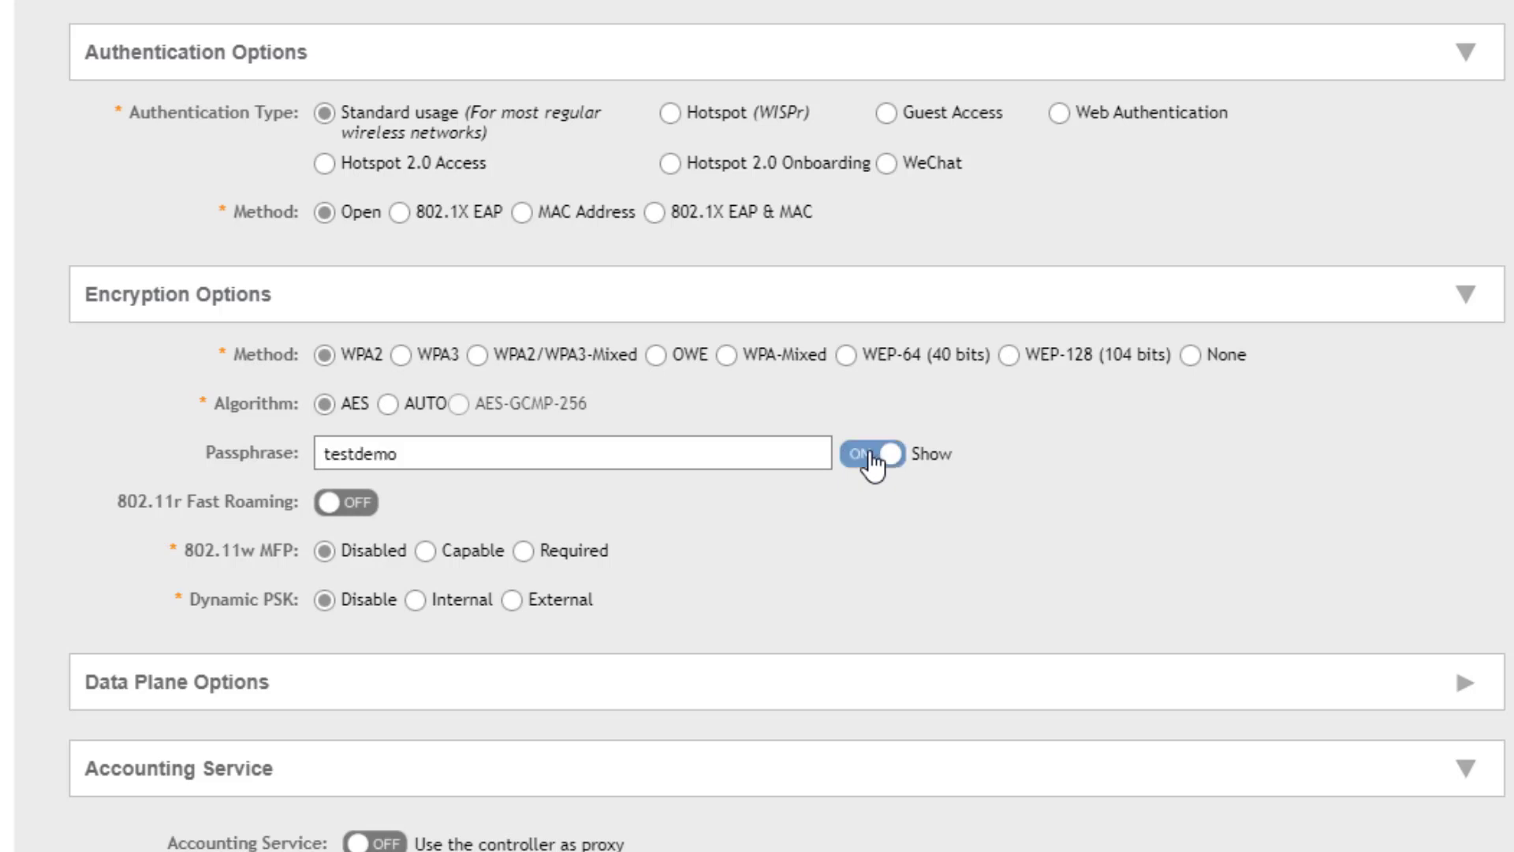
left_click(874, 464)
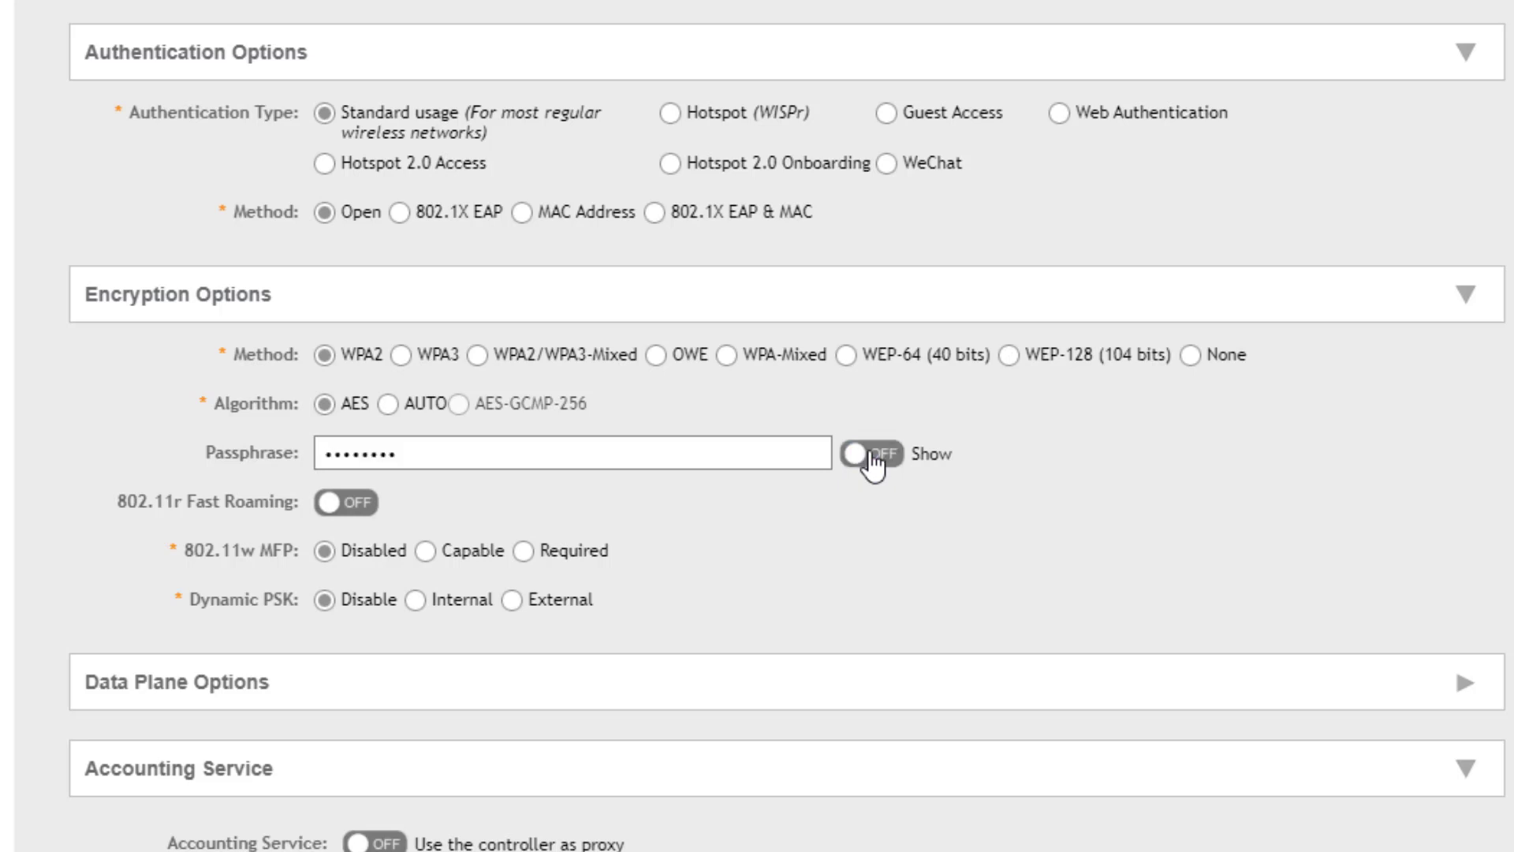
Expand the data plane and firewall options and enable Application Recognition & Control for the WLAN
scroll(1053, 419, "down", 2)
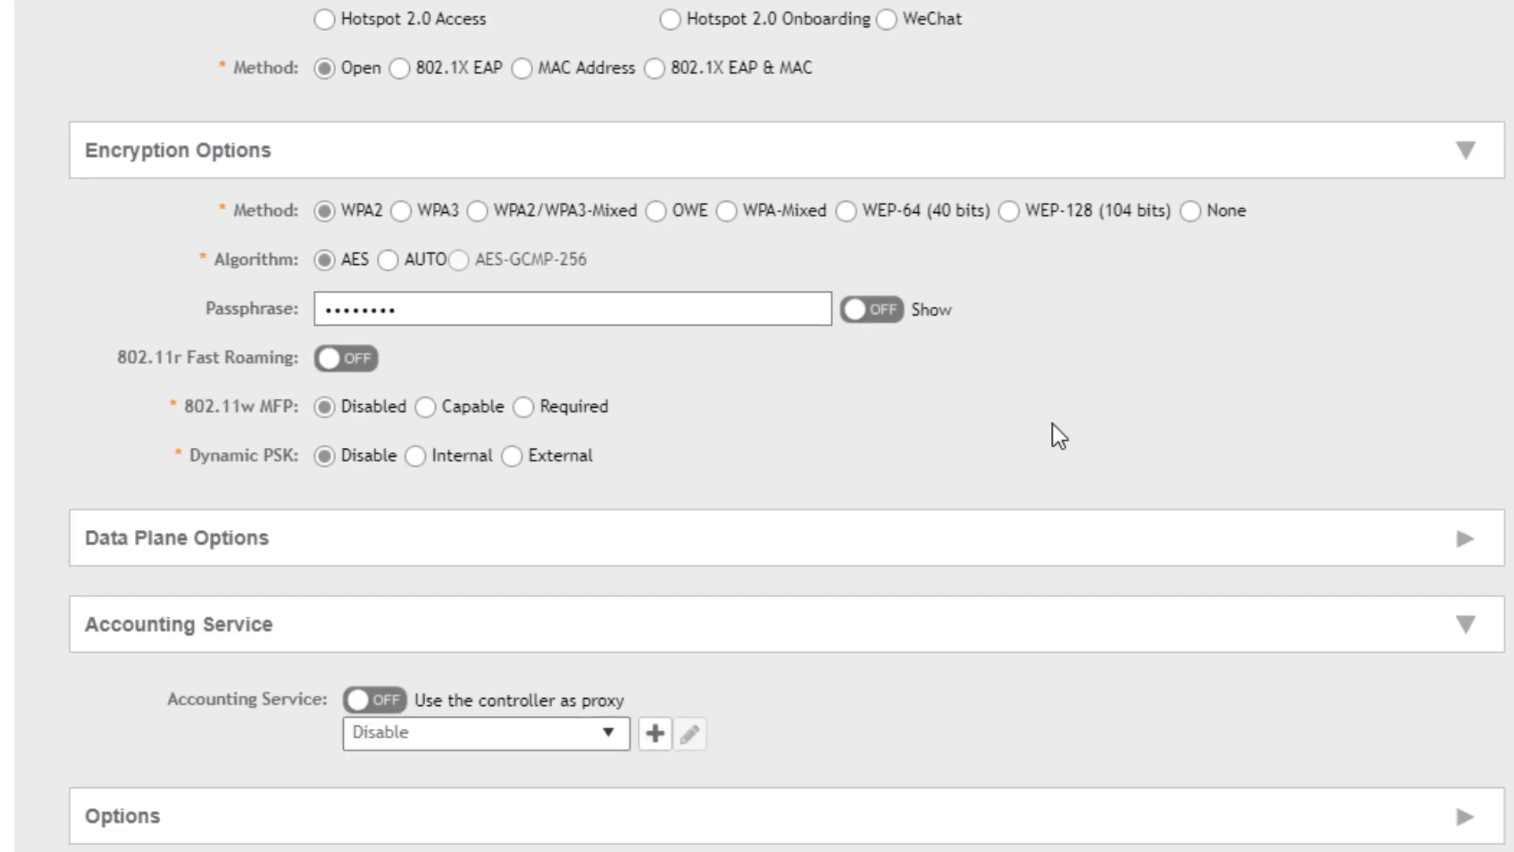
left_click(1050, 546)
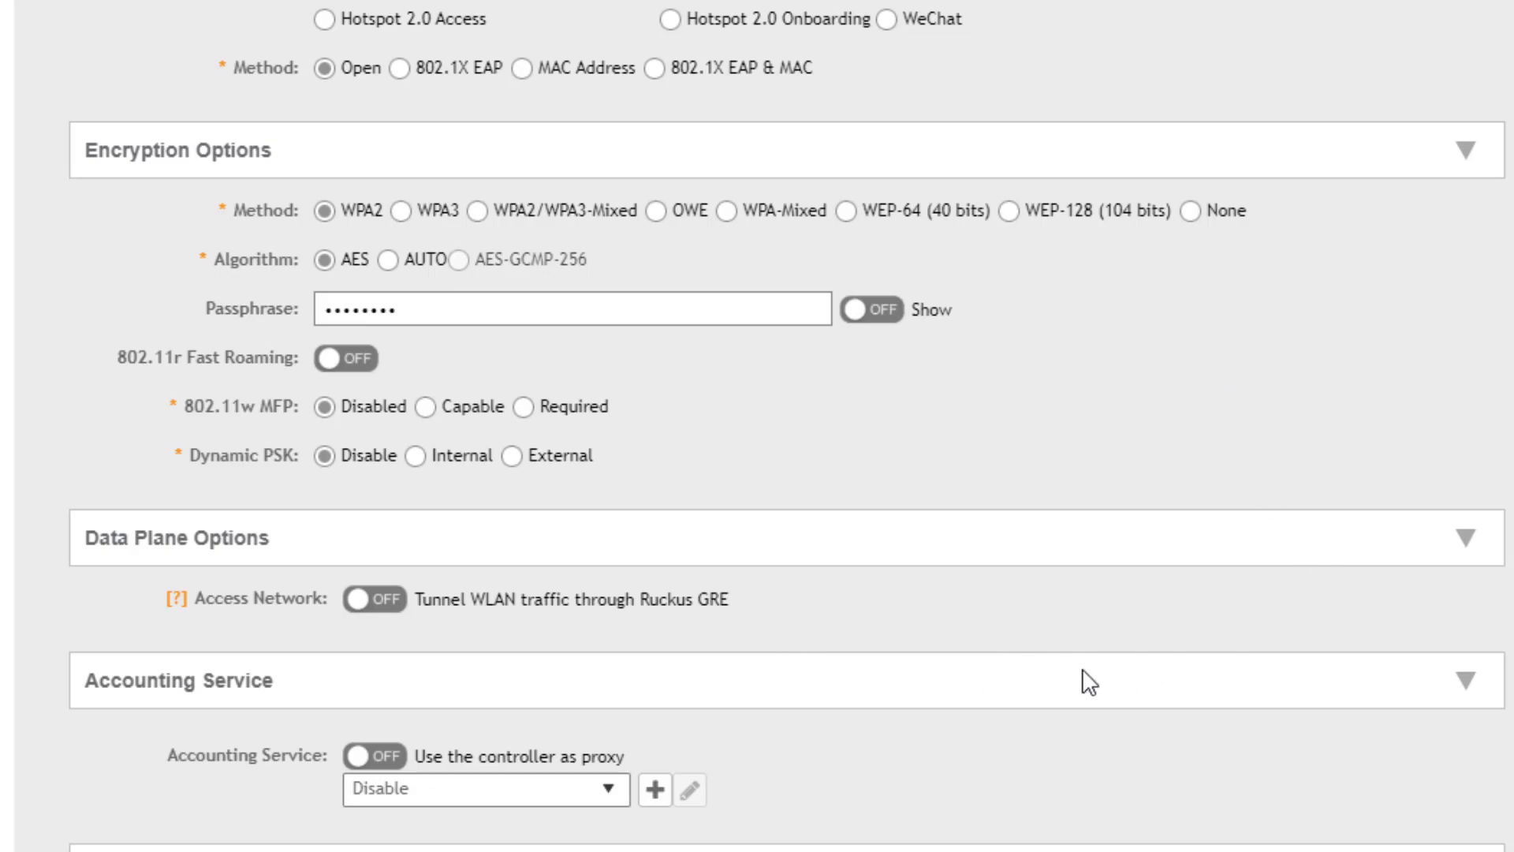
scroll(927, 665, "down", 4)
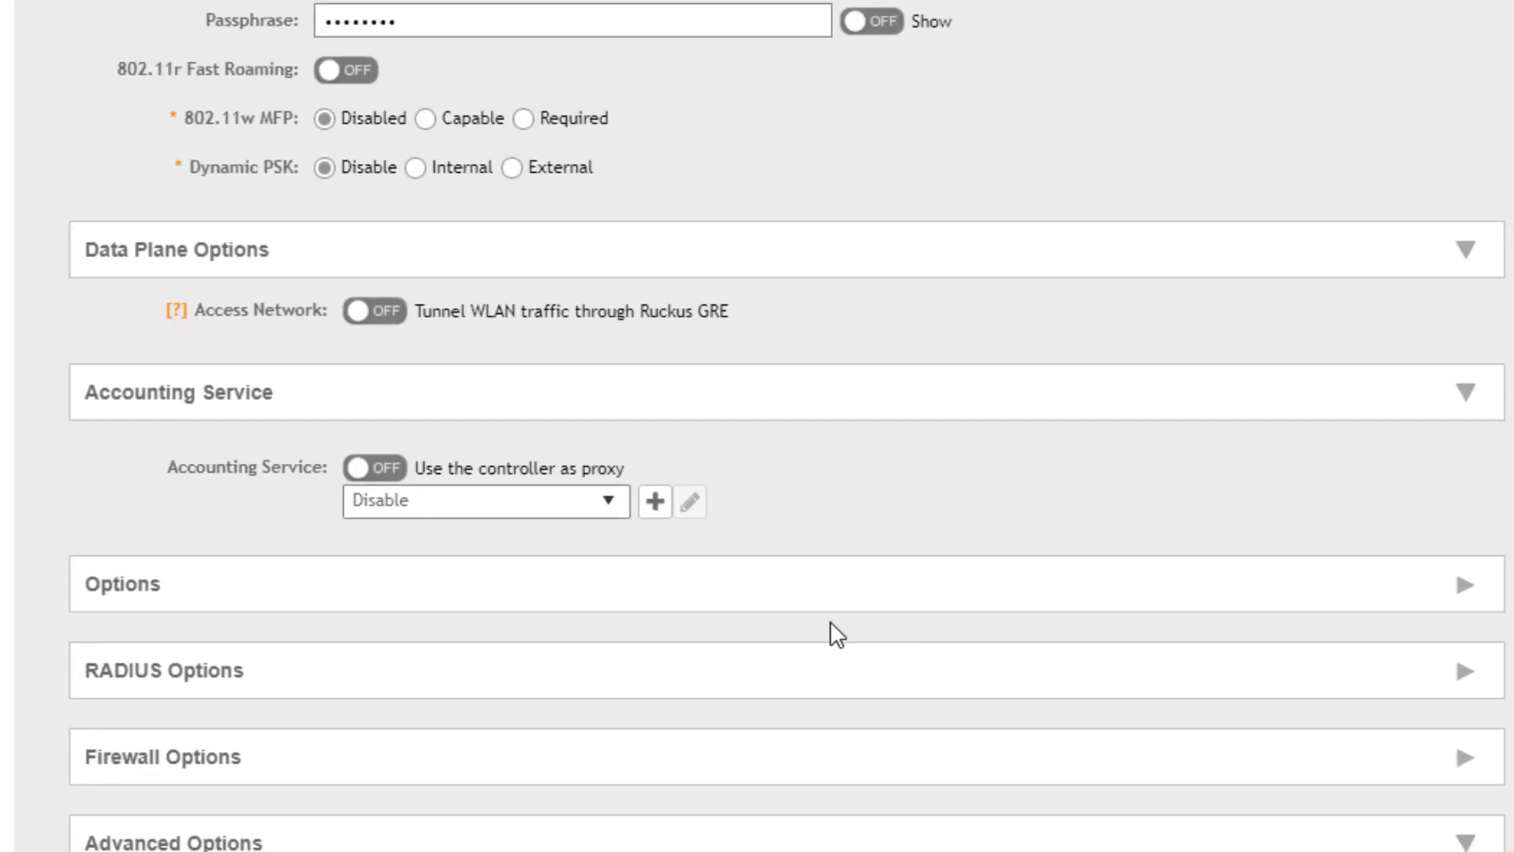
left_click(812, 775)
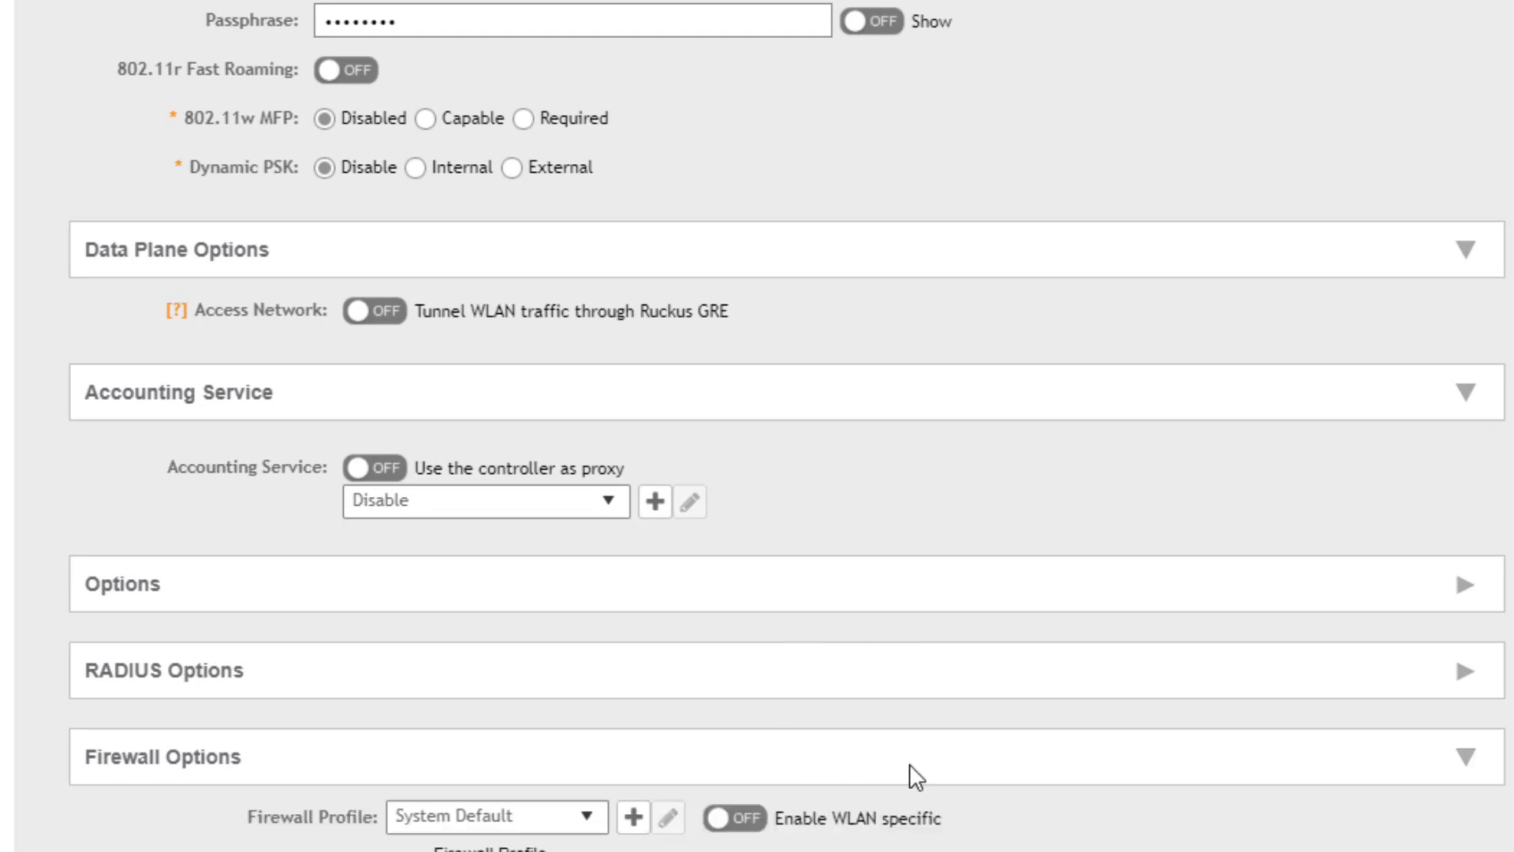
scroll(1214, 469, "down", 10)
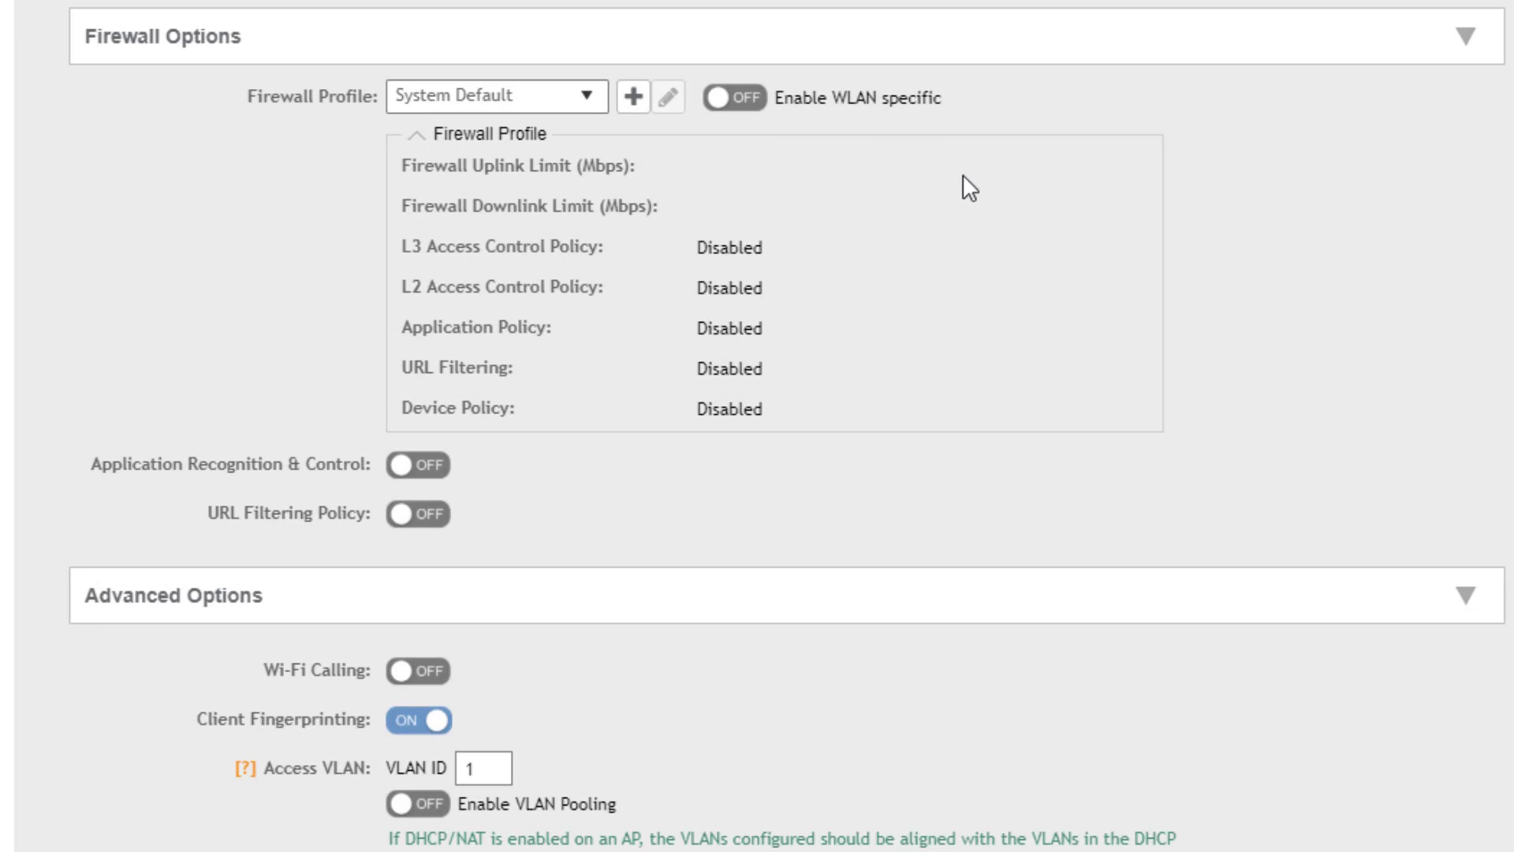
left_click(418, 468)
Try enabling Wi-Fi Calling in the advanced options, and turn it off again
scroll(759, 487, "down", 3)
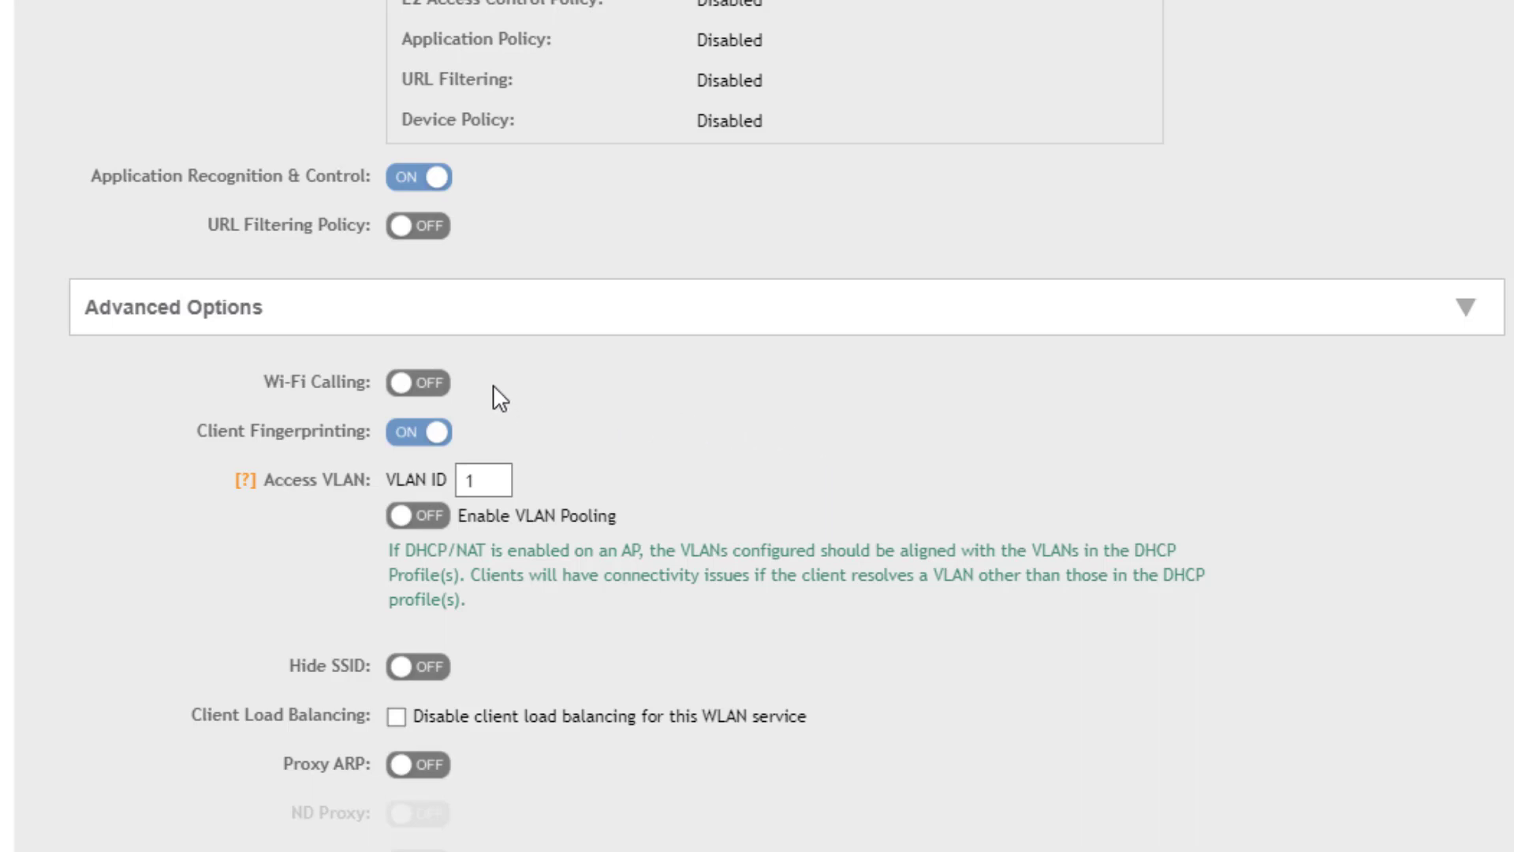
left_click(436, 385)
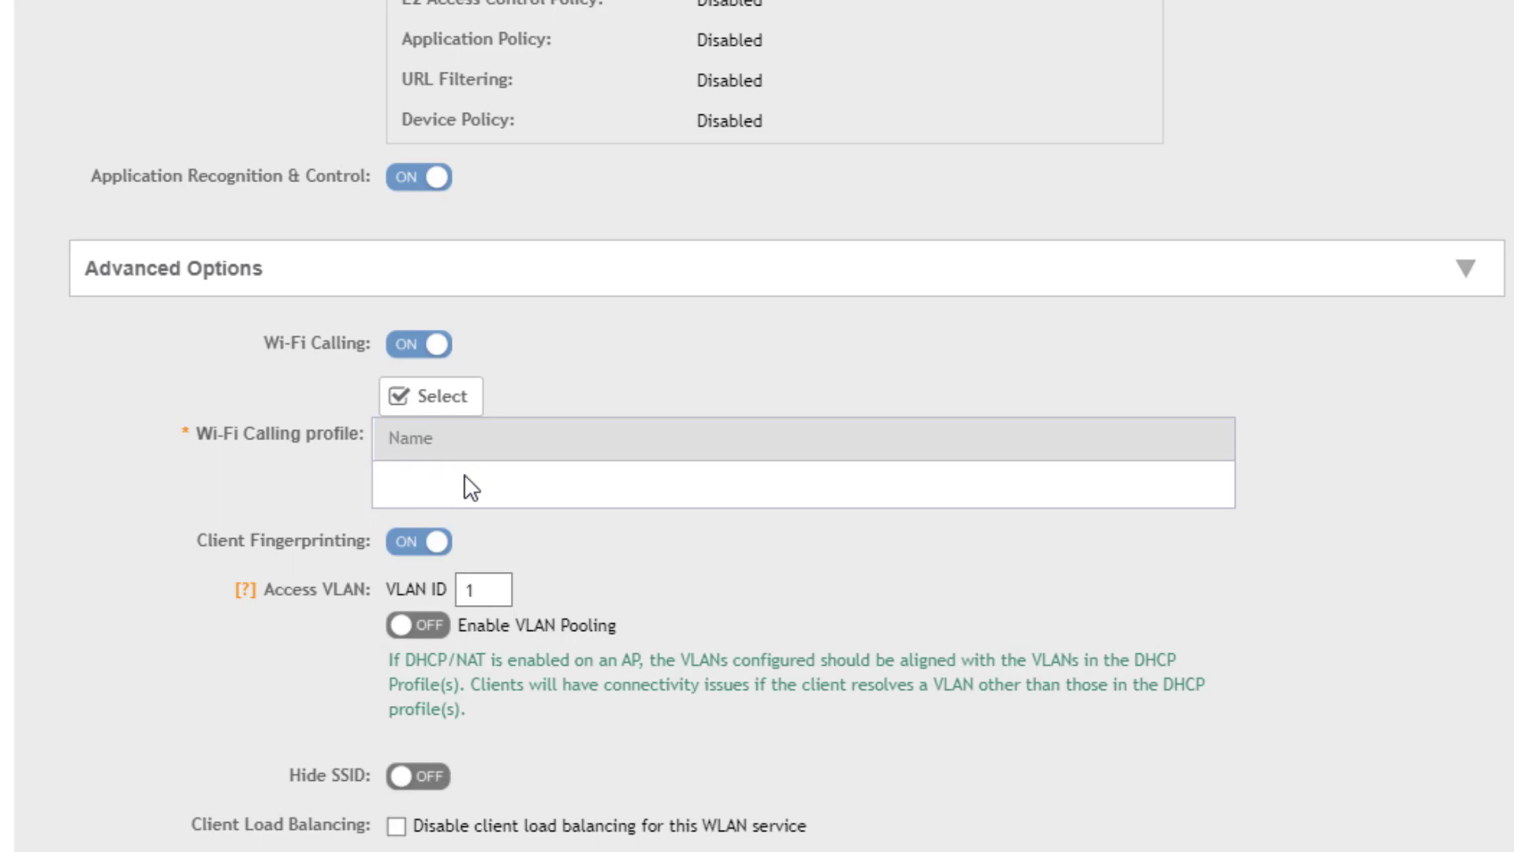
left_click(417, 348)
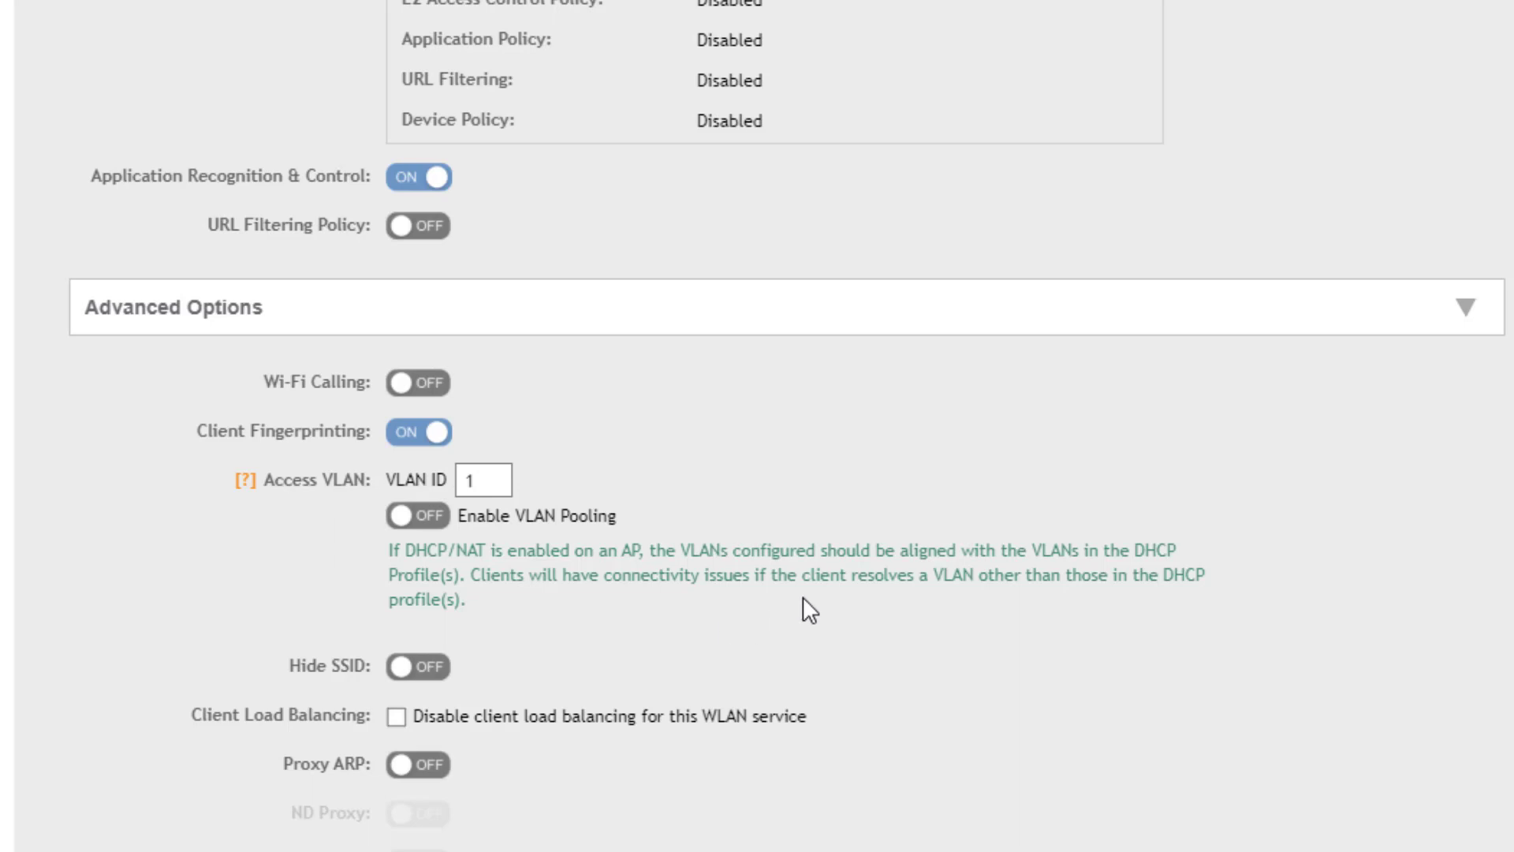
Review the remaining advanced options, keeping their defaults, and save the new WLAN
scroll(802, 596, "down", 3)
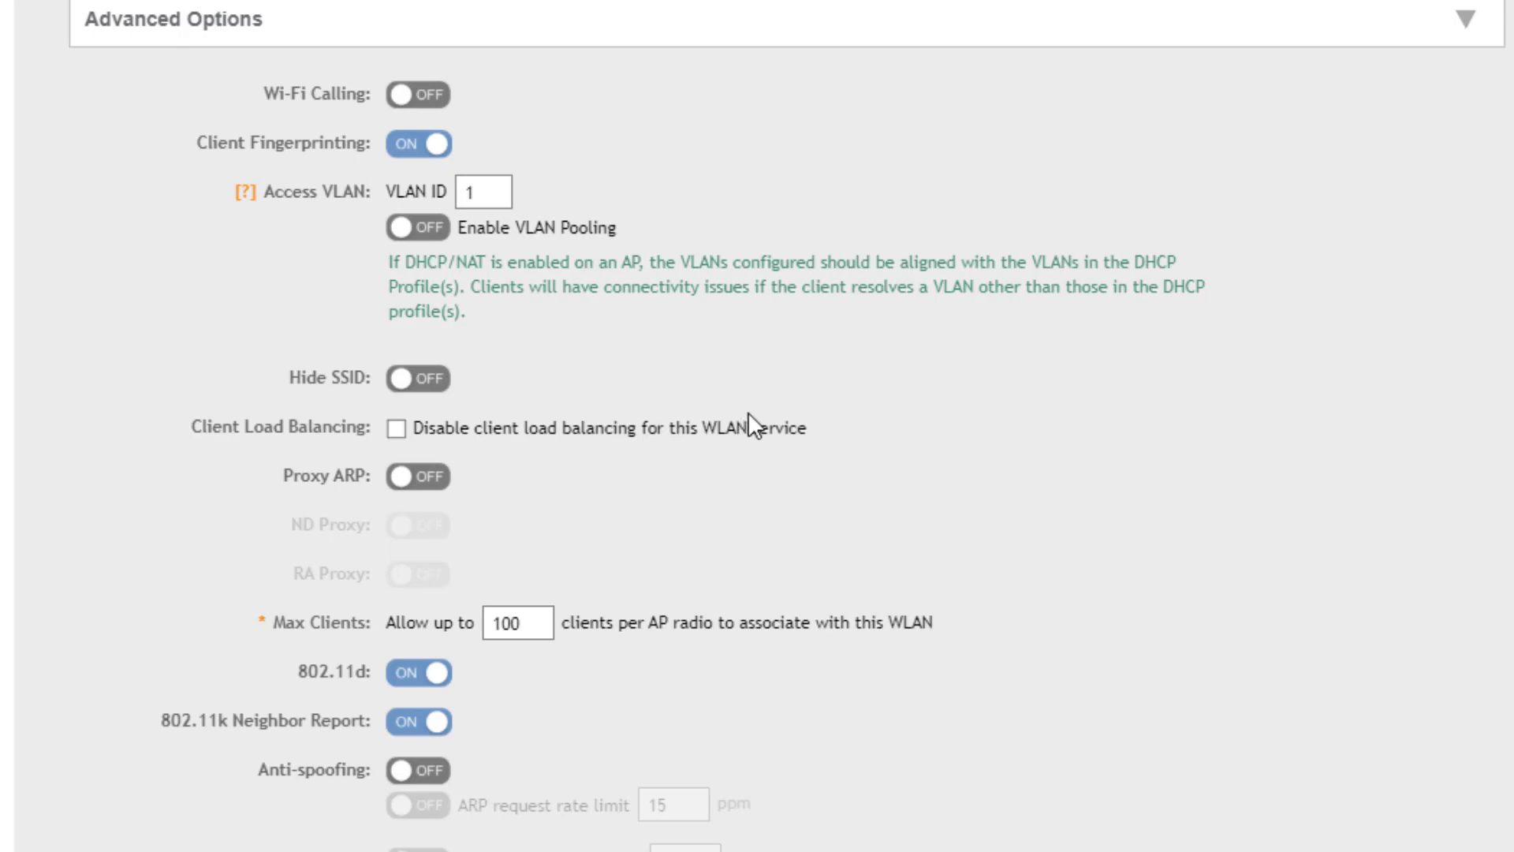
scroll(793, 391, "down", 5)
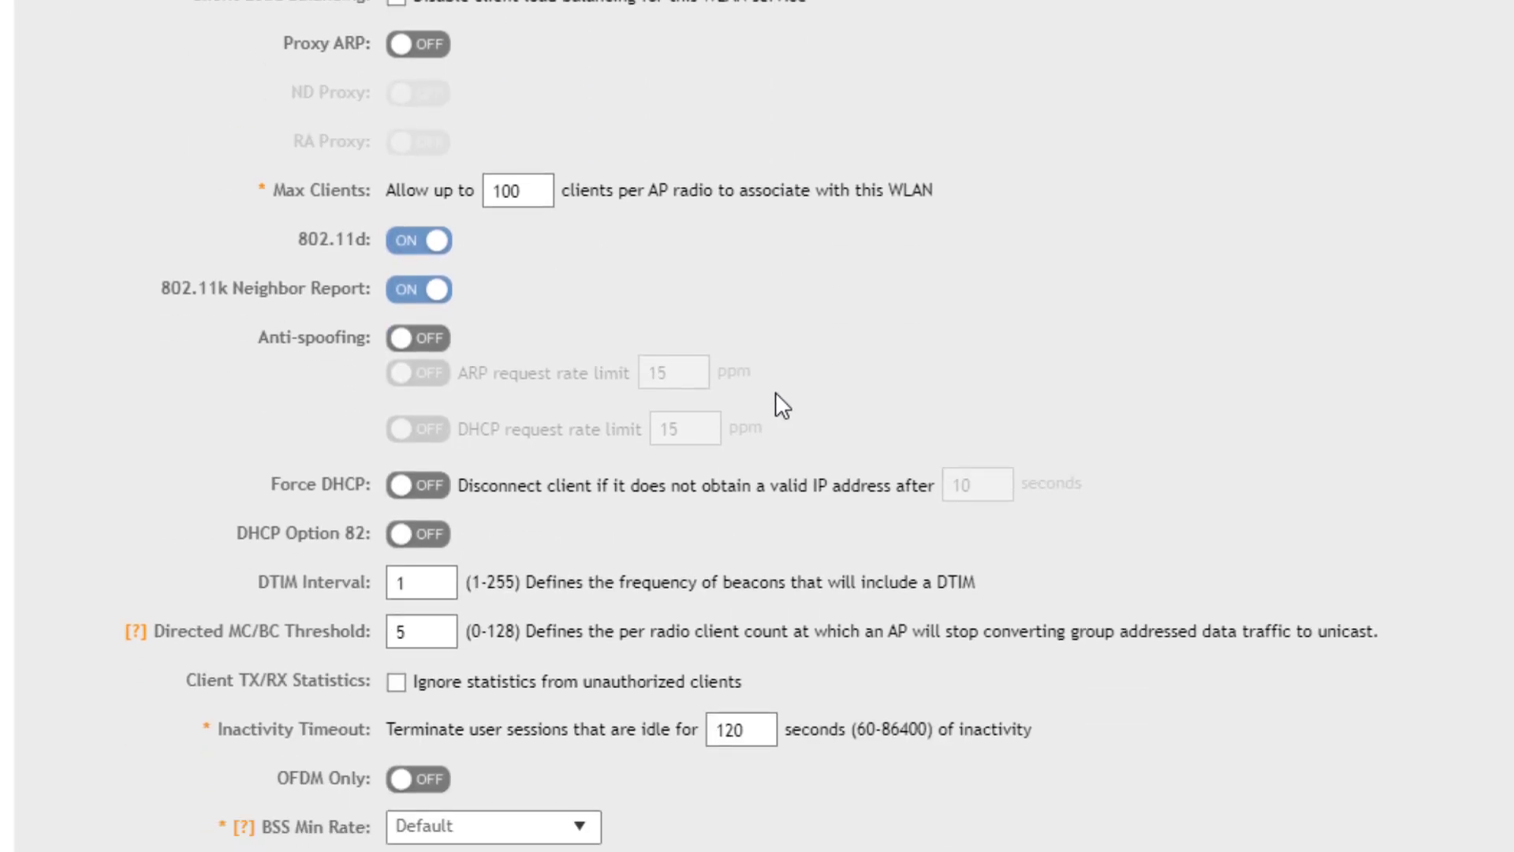
scroll(775, 394, "down", 3)
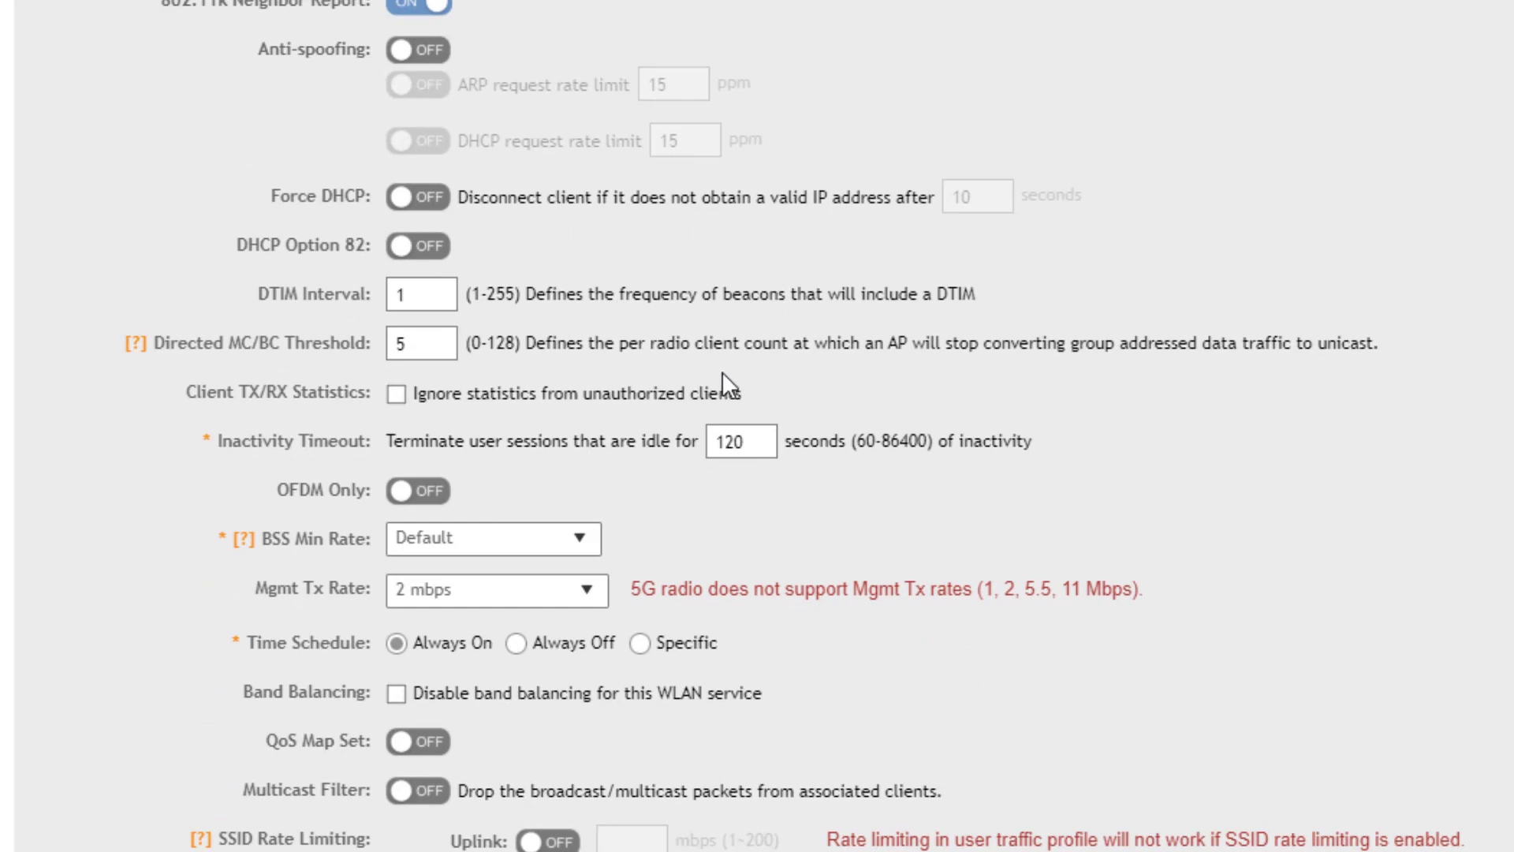
scroll(722, 371, "down", 5)
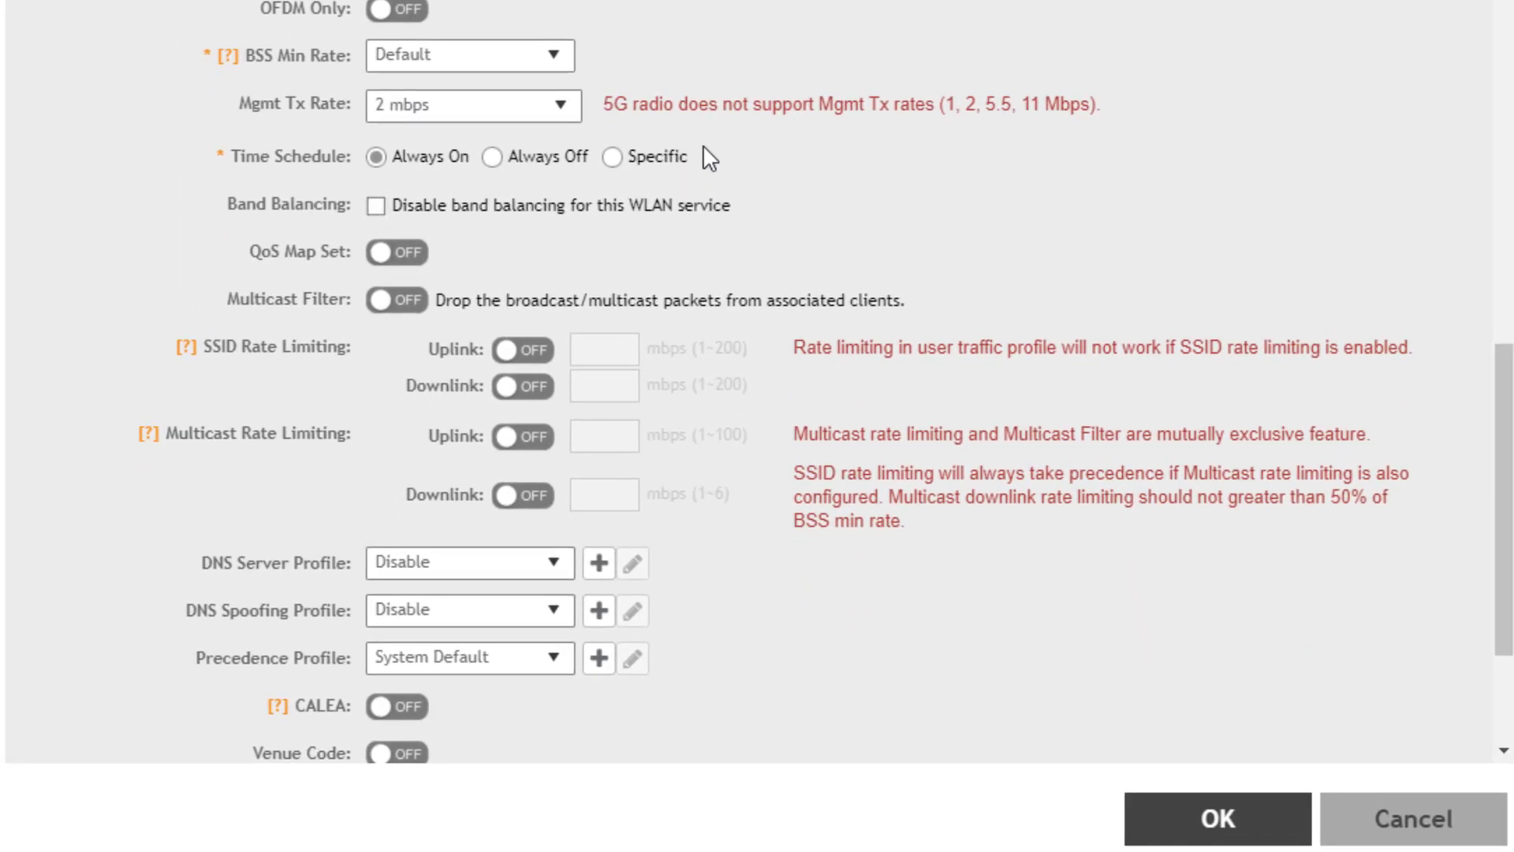
scroll(703, 149, "down", 3)
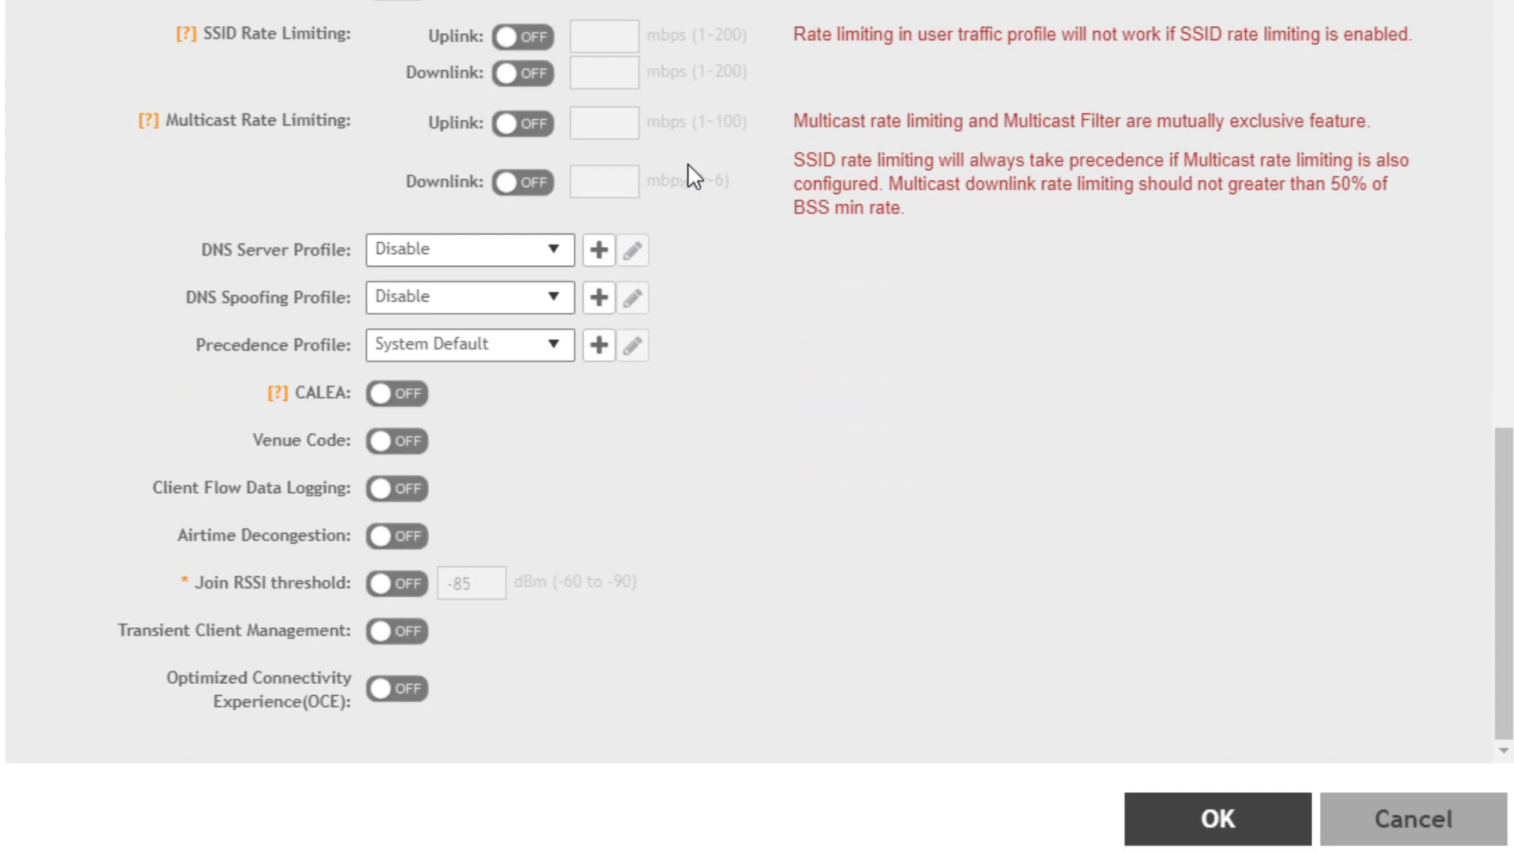
left_click(1218, 826)
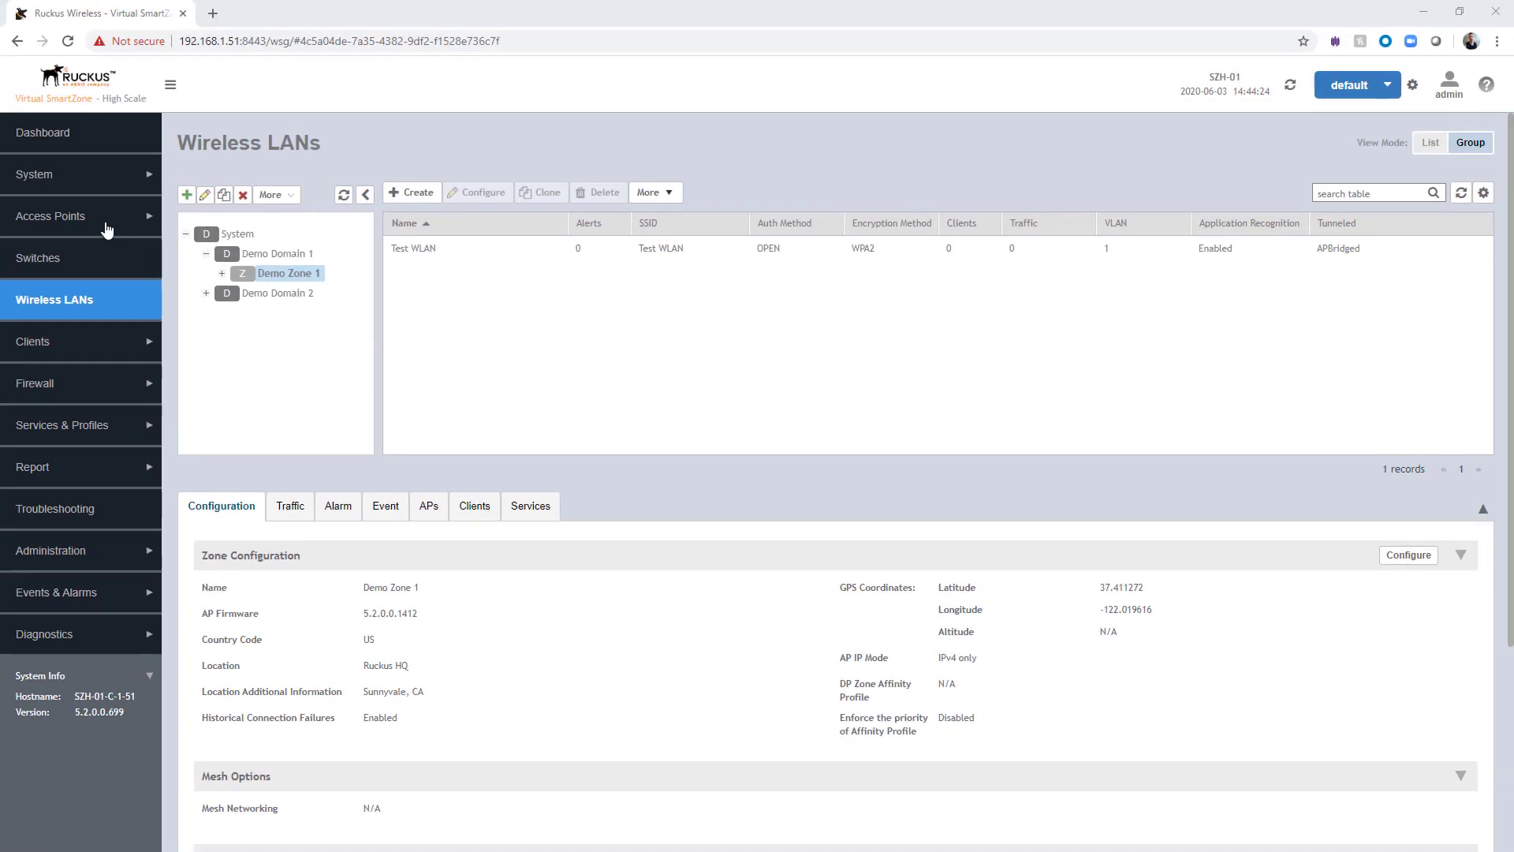
Open the access point list, expand Demo Domain 1 and Demo Zone 1, and select Demo Zone 1 to show its access points
left_click(57, 223)
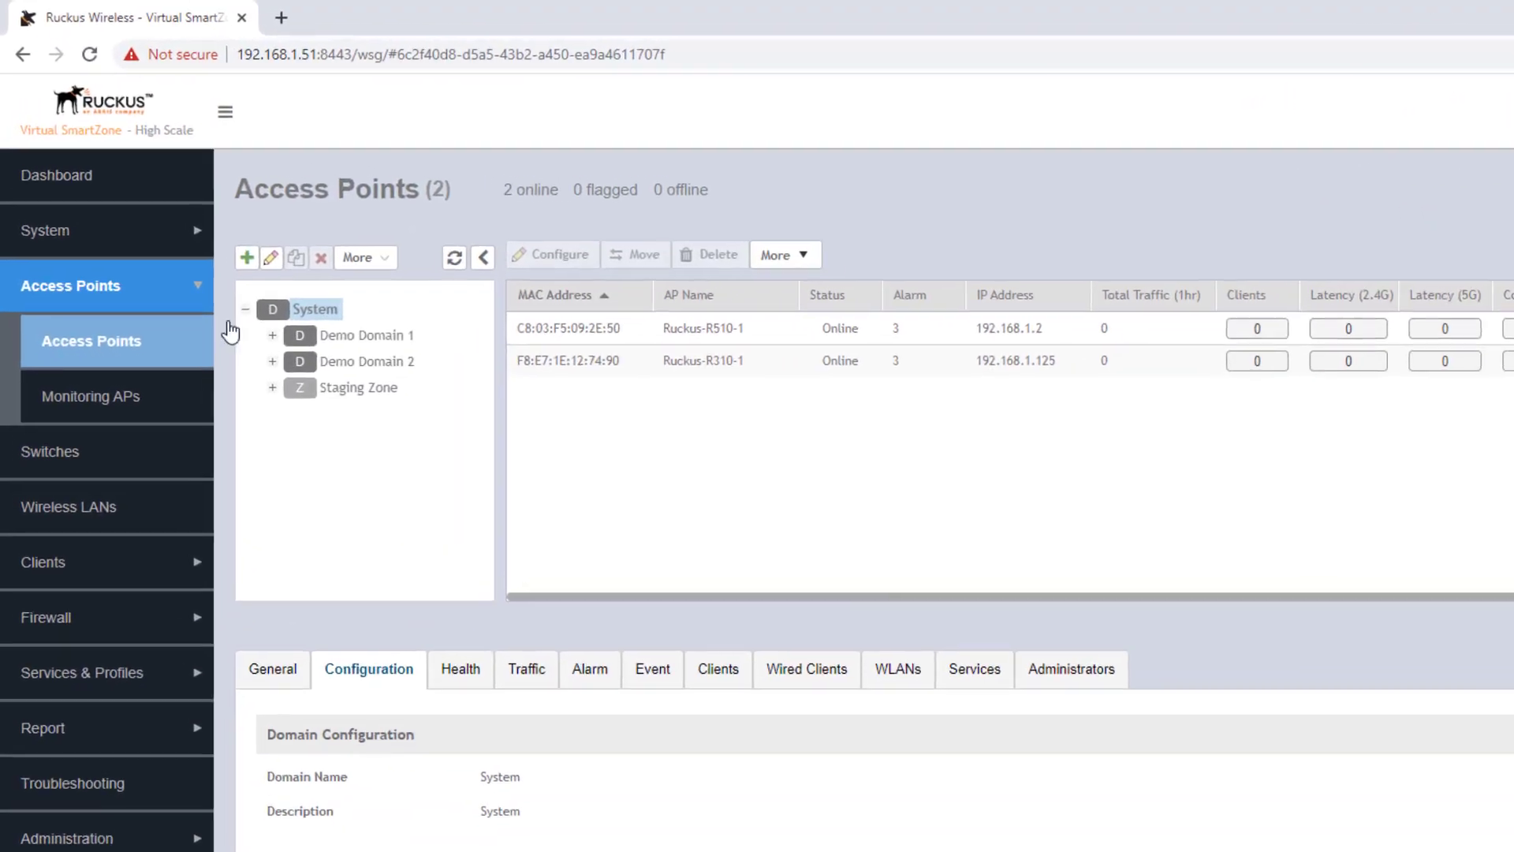
left_click(271, 337)
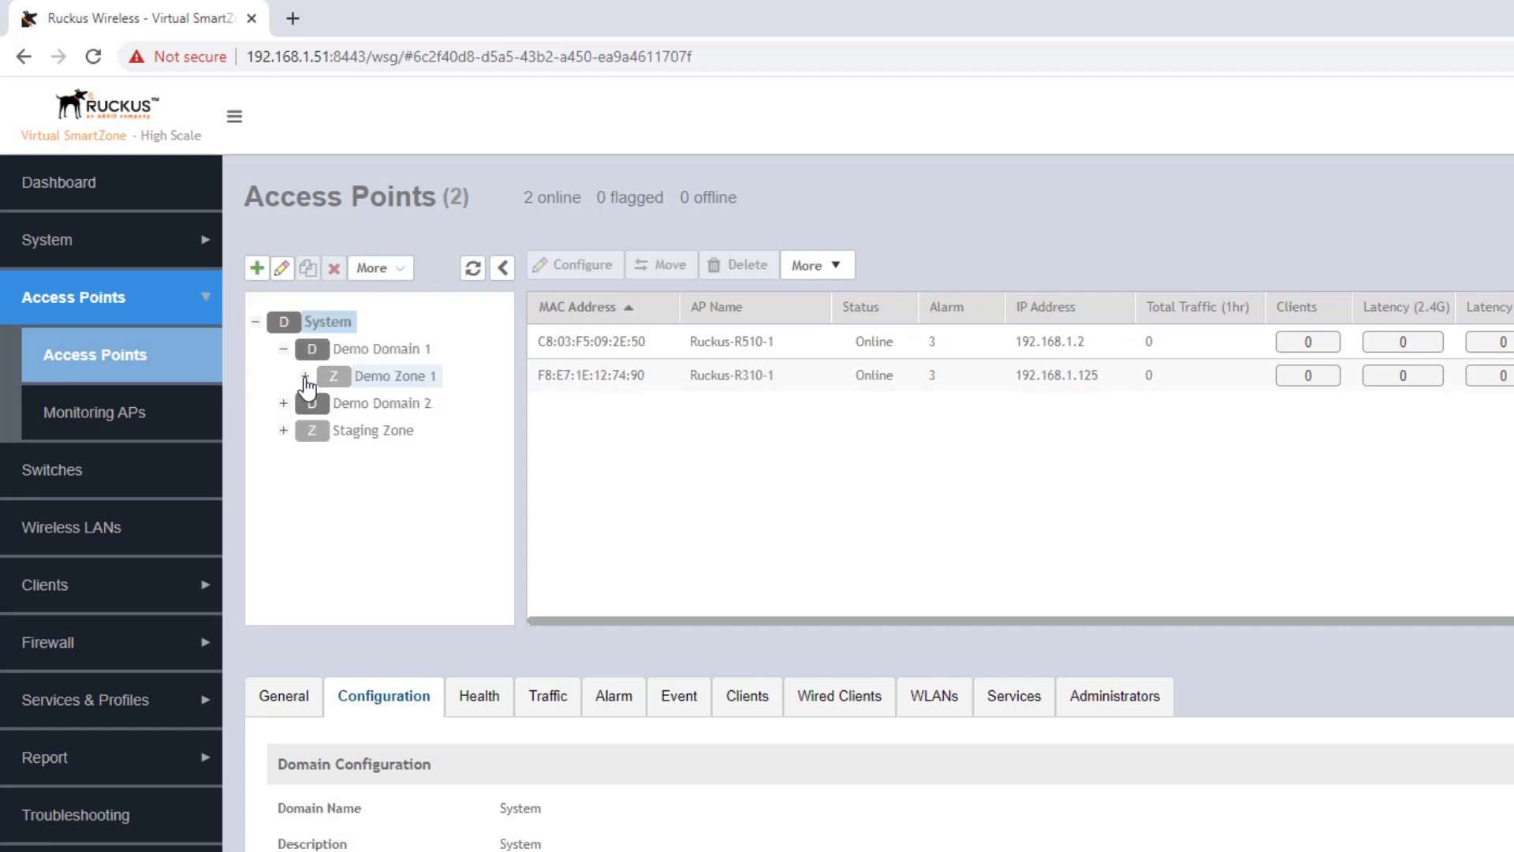
left_click(305, 376)
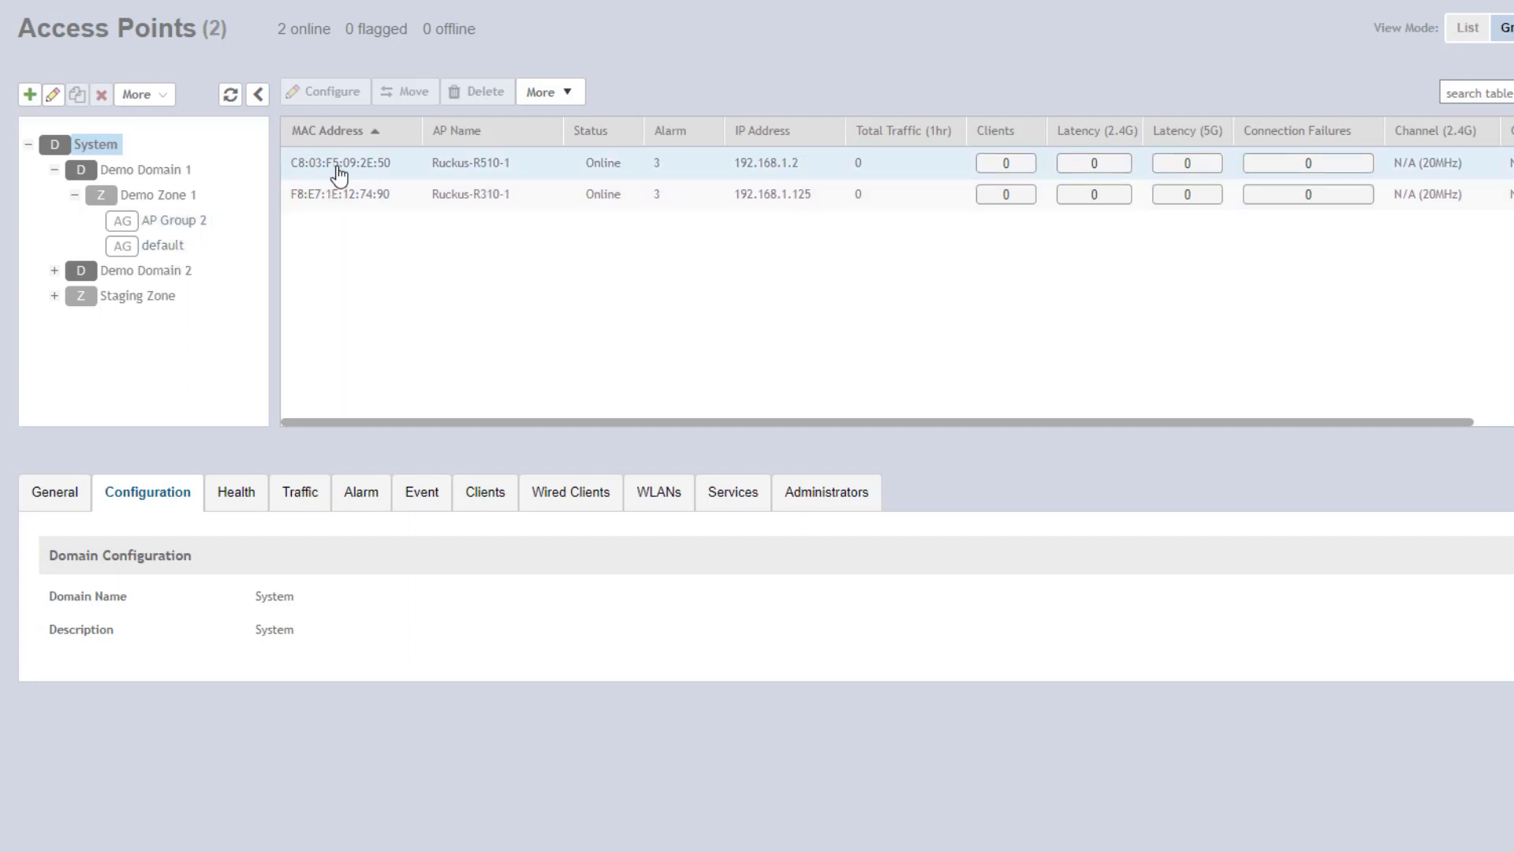
left_click(154, 196)
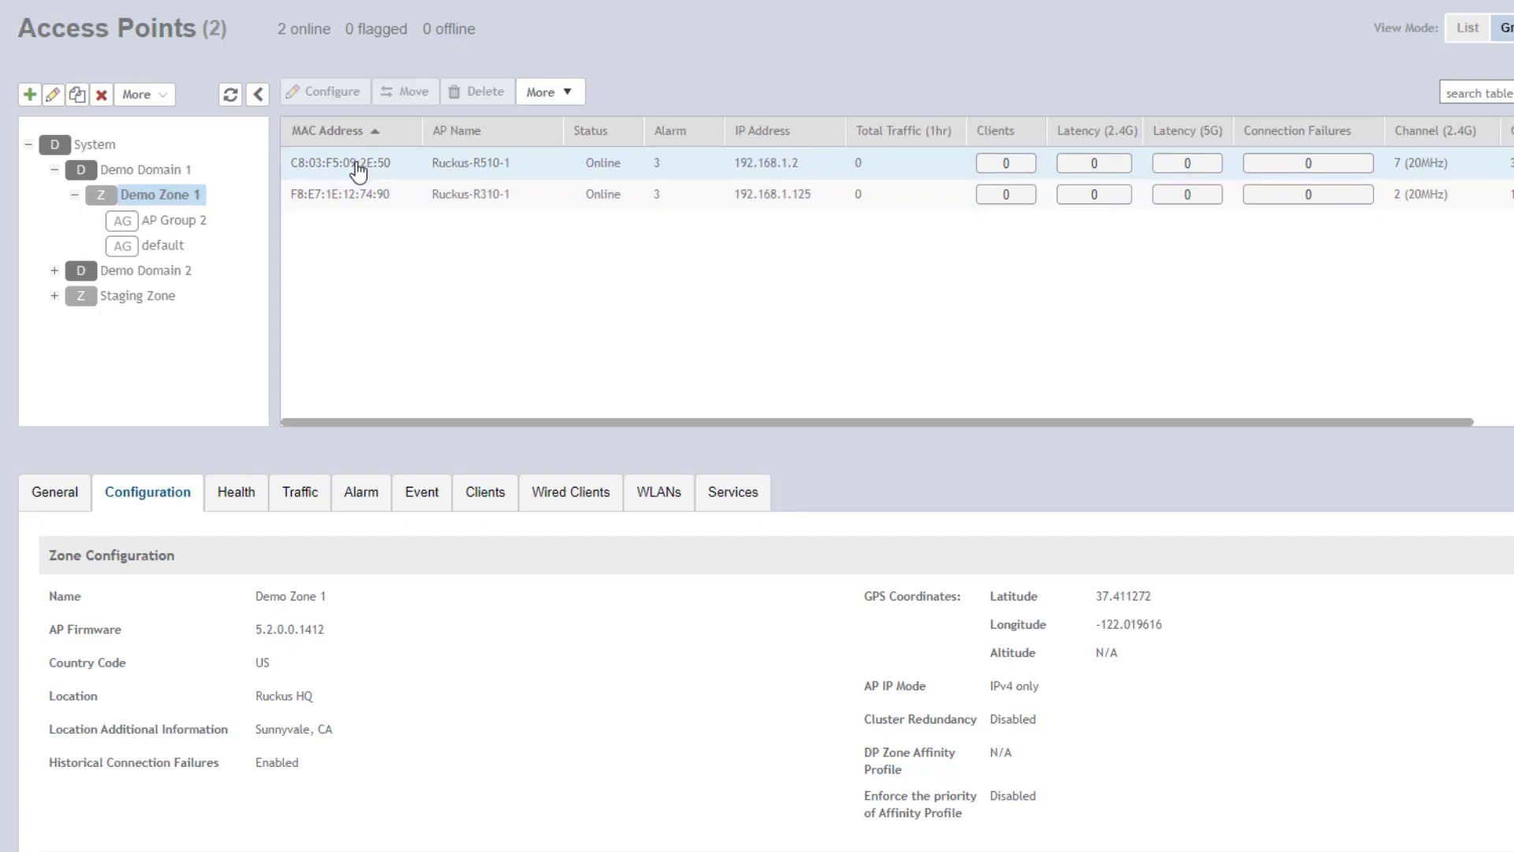
Examine the general details of access point Ruckus-R510-1 for its AP group and the WLANs it broadcasts
left_click(387, 167)
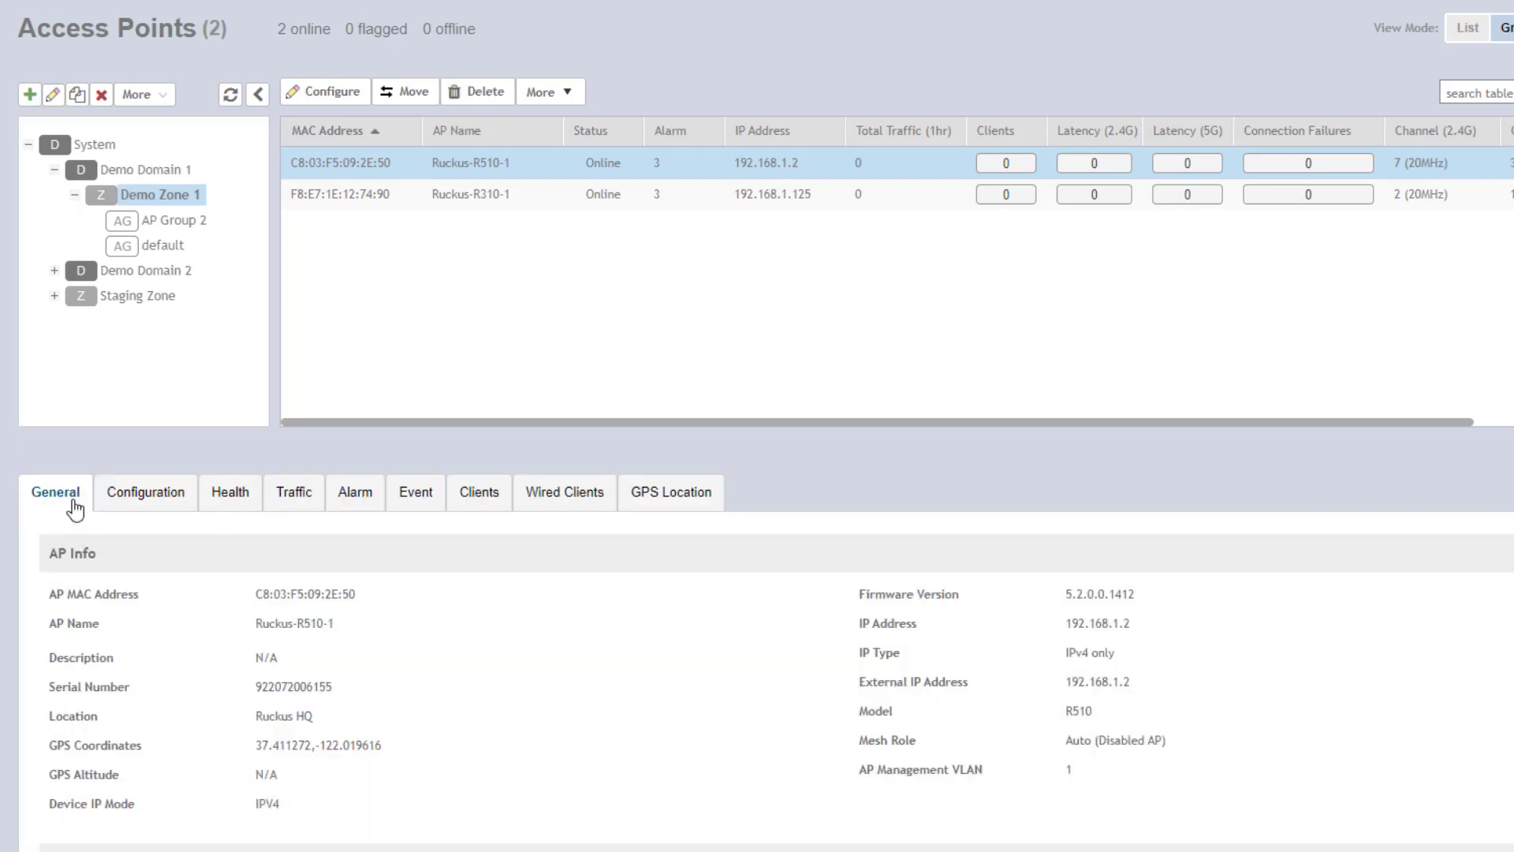
scroll(503, 618, "down", 5)
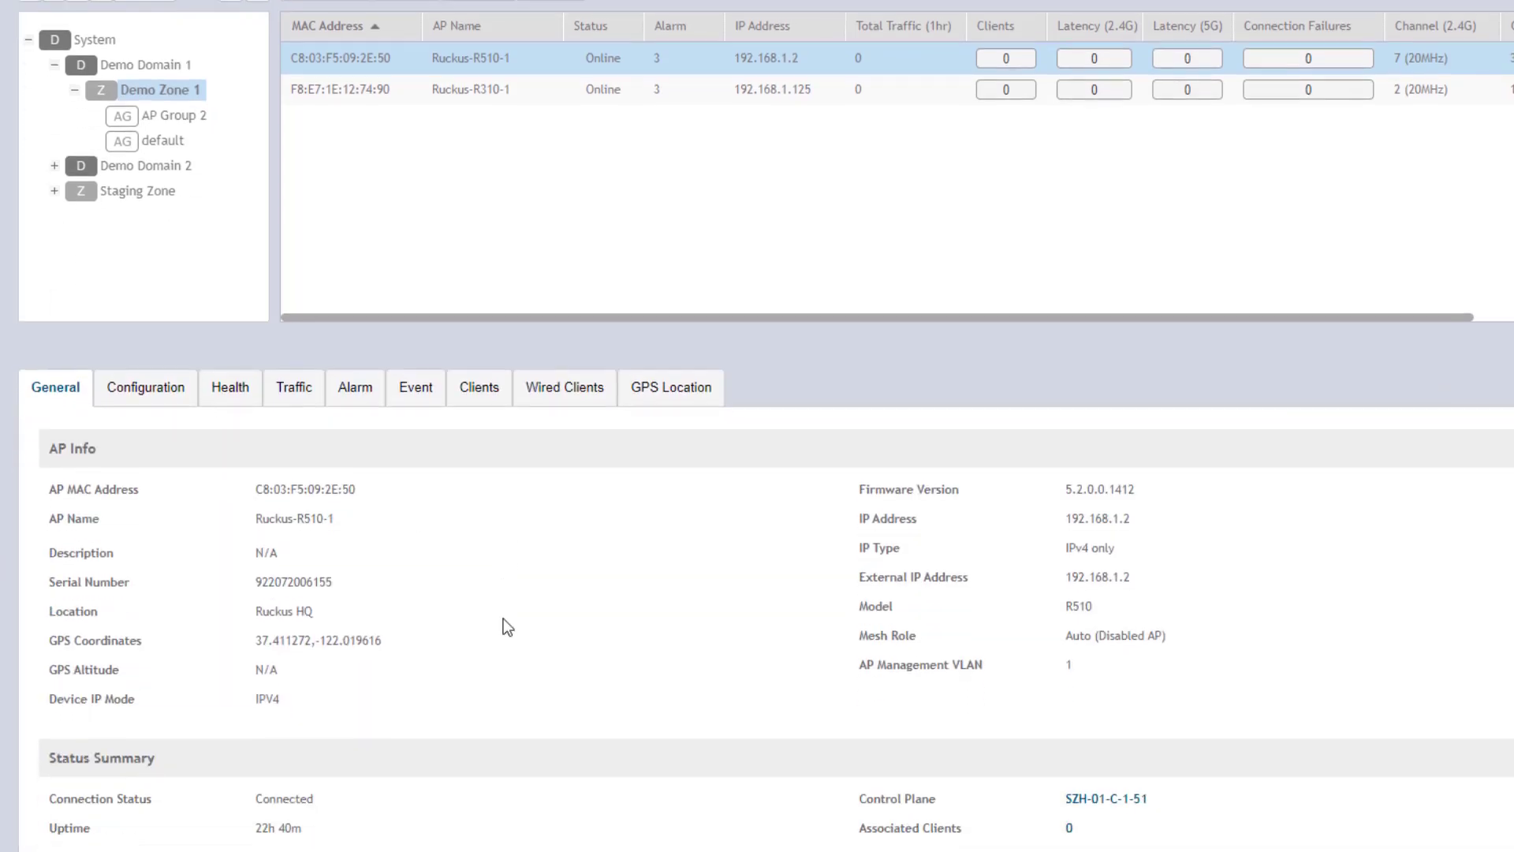
scroll(503, 616, "down", 5)
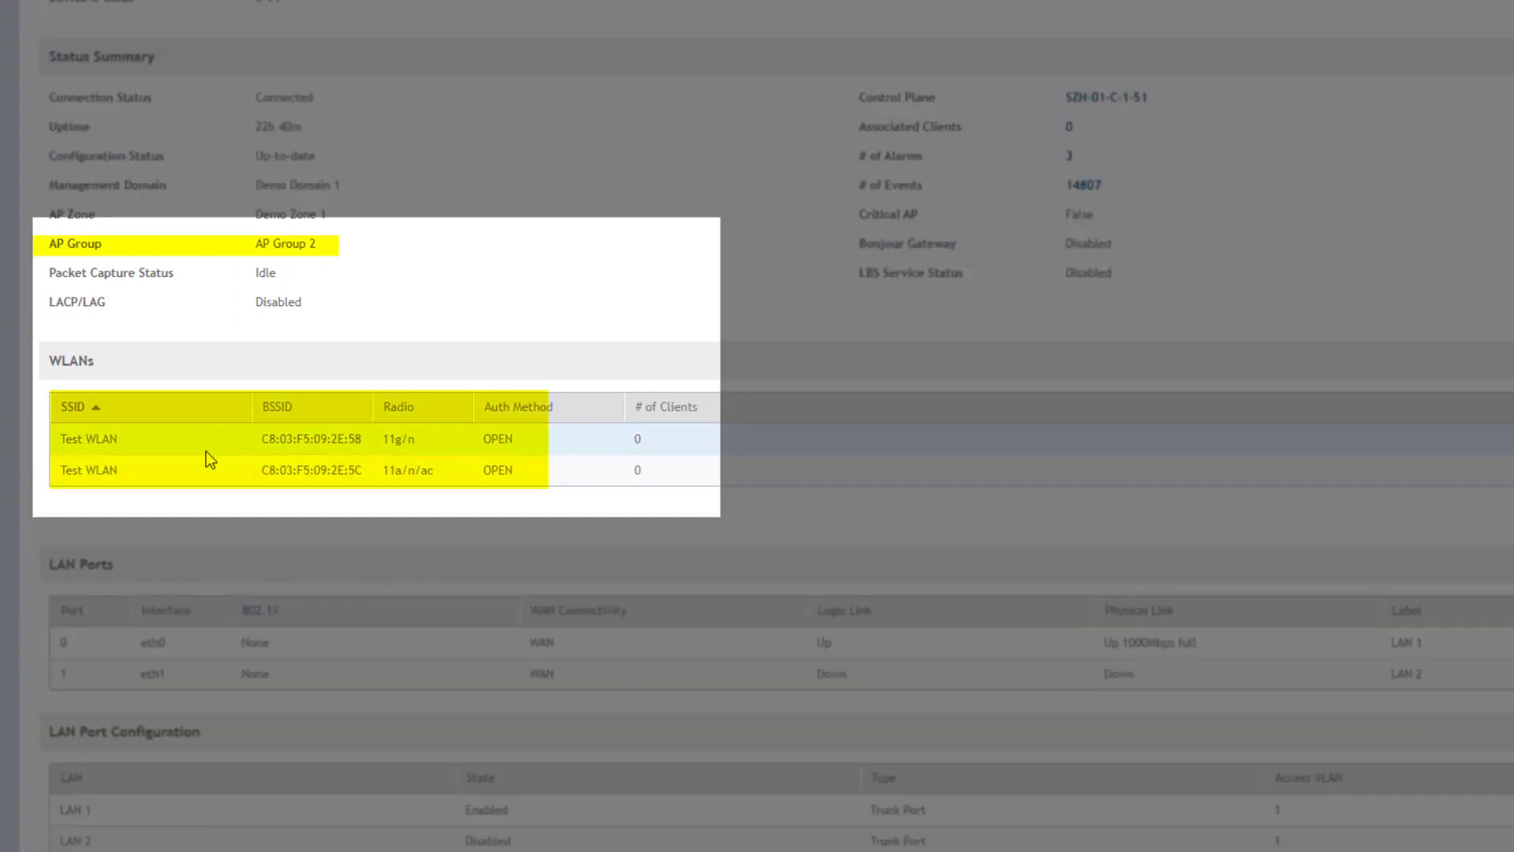
scroll(319, 536, "up", 9)
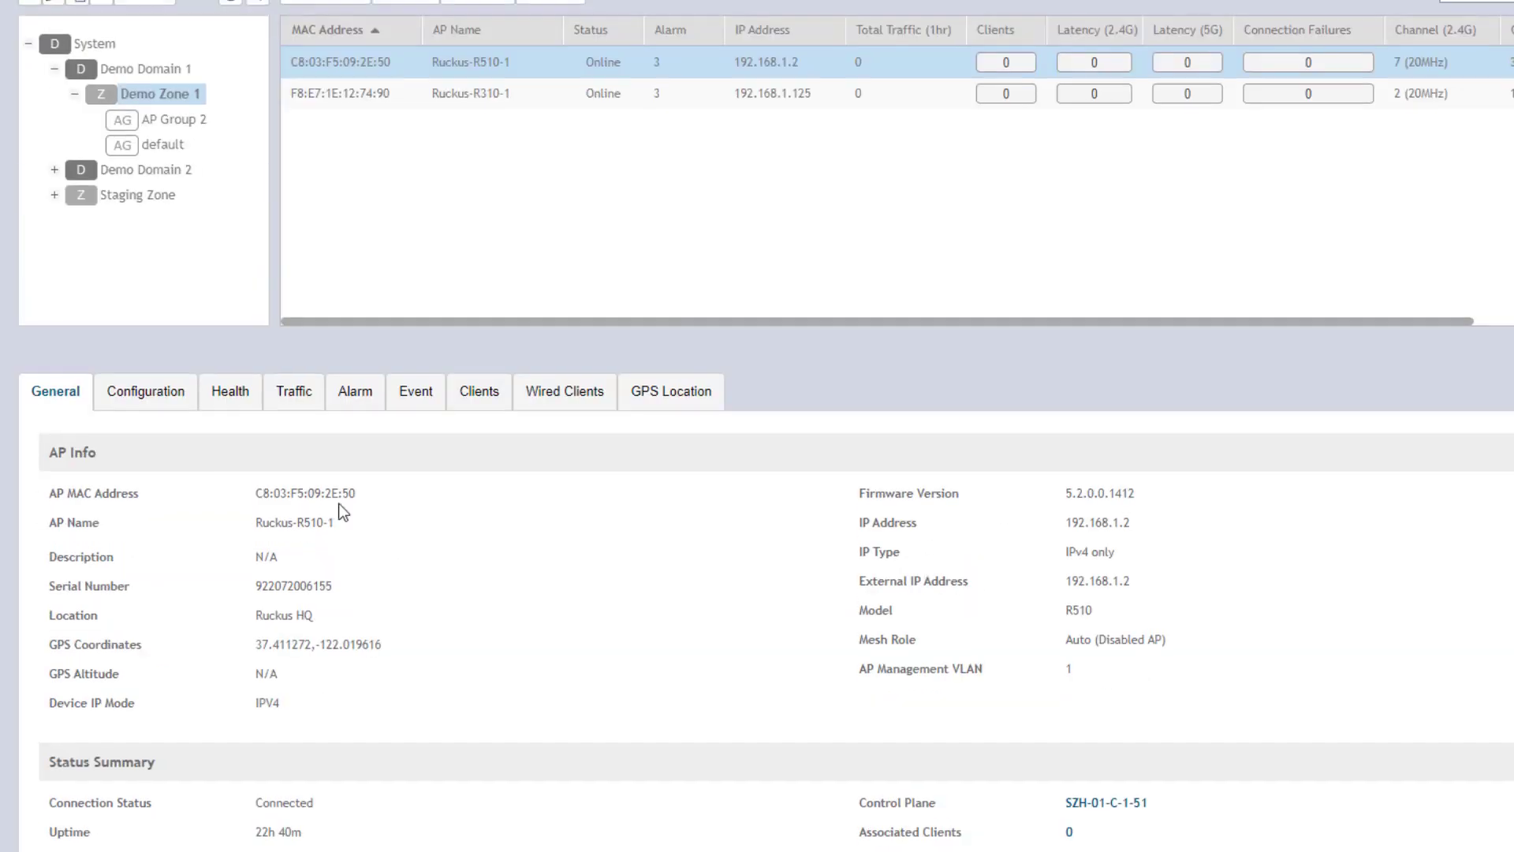
Check the AP group and broadcast WLANs of access point Ruckus-R310-1, and view its connected clients
left_click(339, 103)
scroll(347, 101, "up", 1)
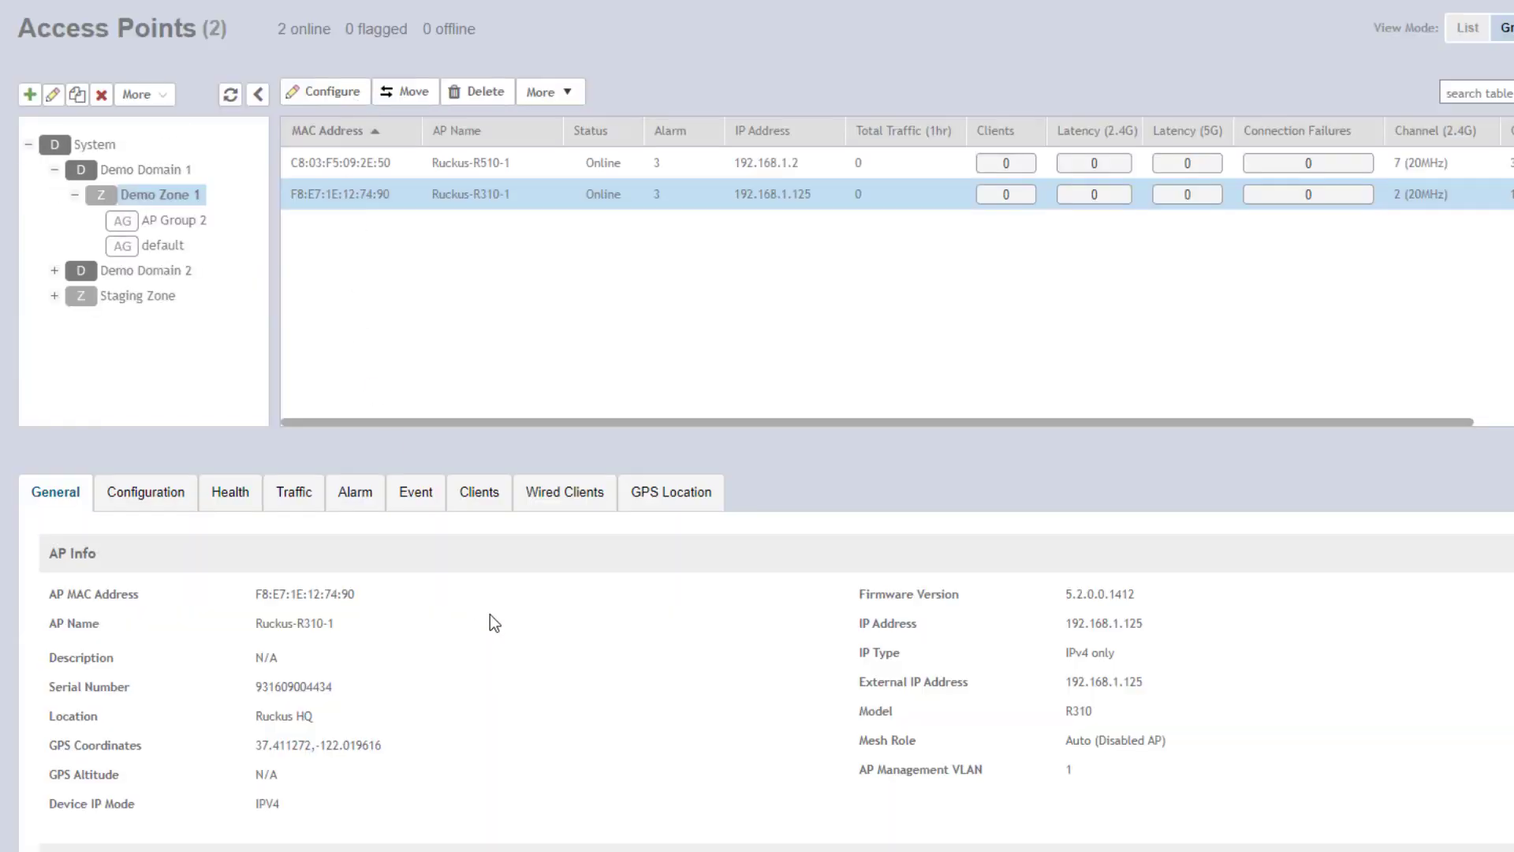
scroll(490, 615, "down", 8)
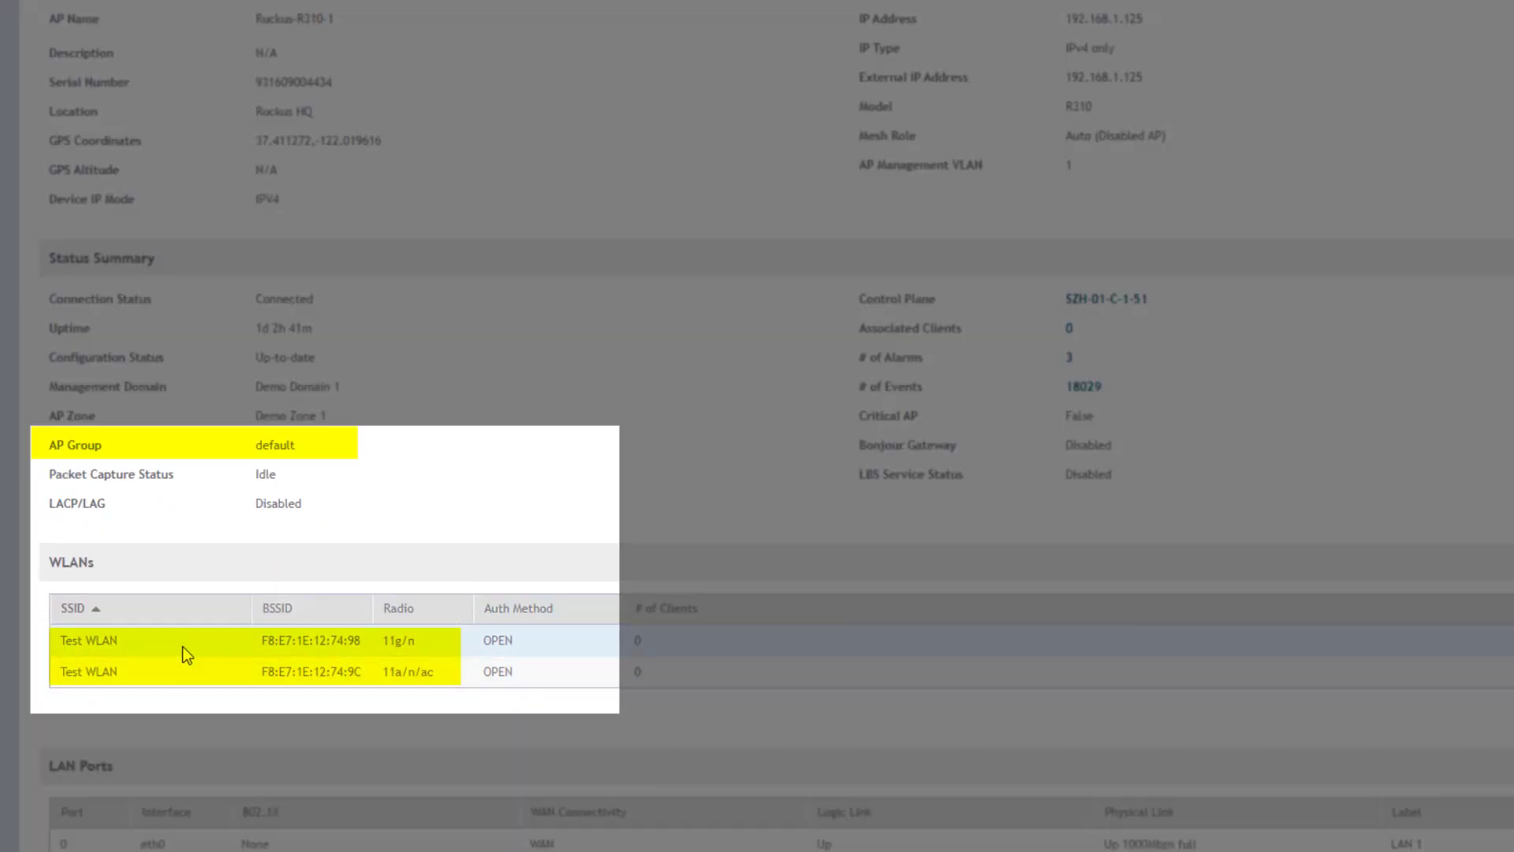
scroll(418, 461, "up", 8)
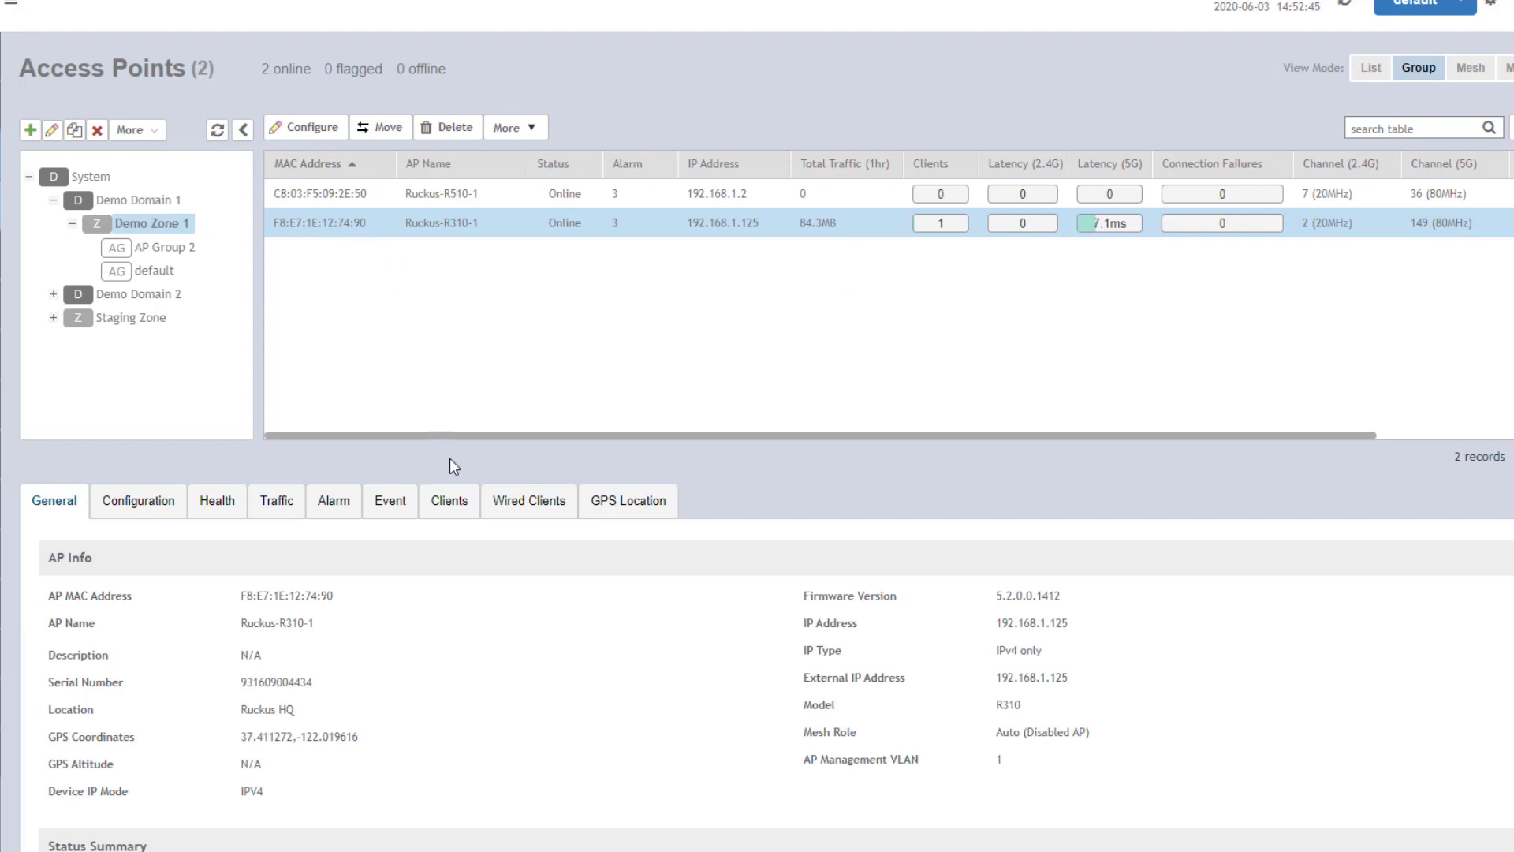
left_click(451, 504)
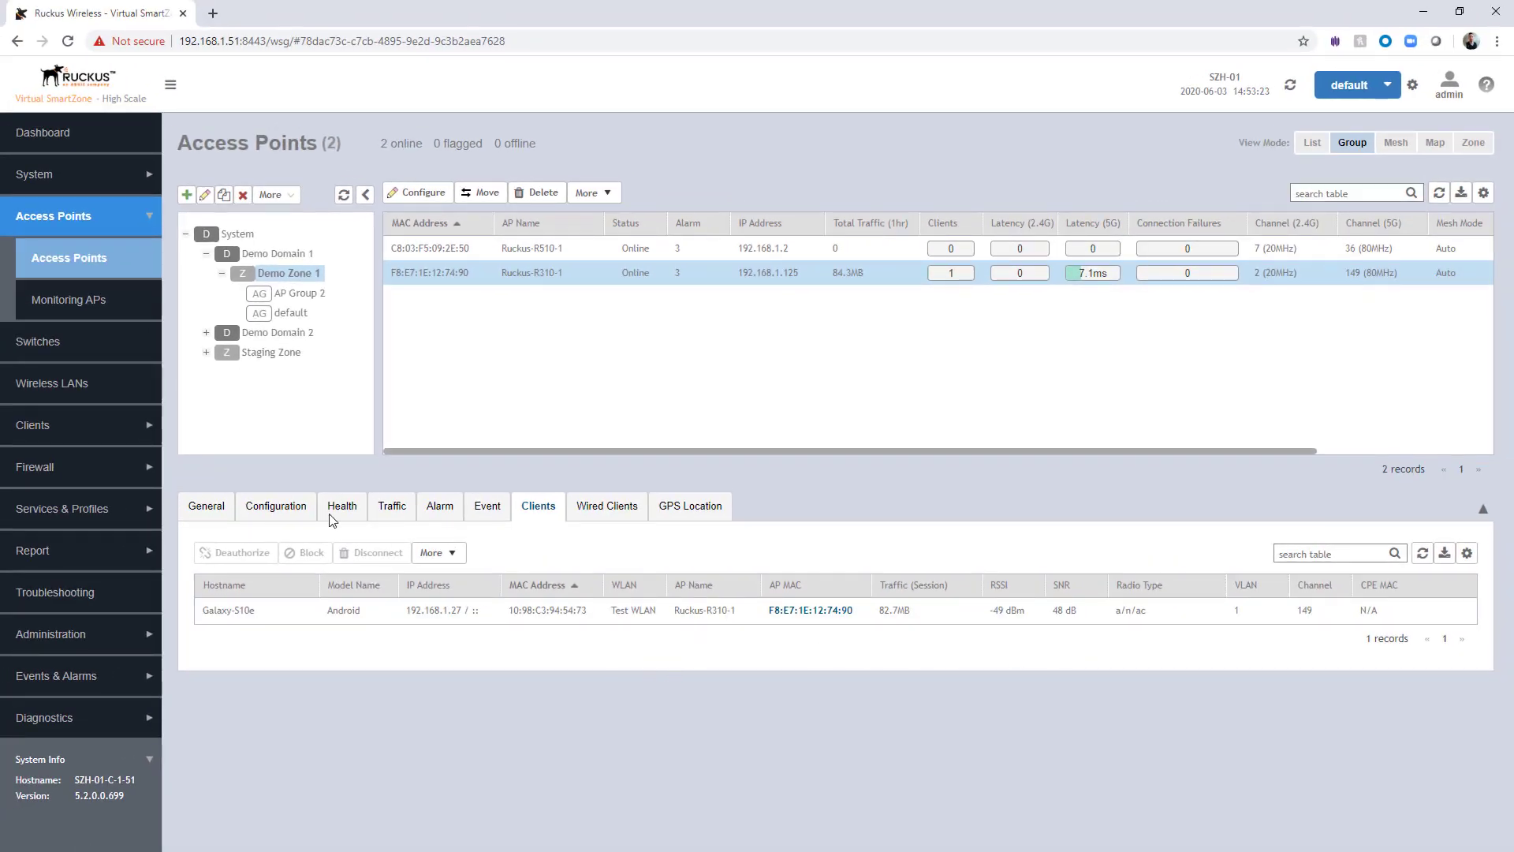
Go to the wireless LANs, select Test WLAN, and select the Galaxy-S10e device in its client list
left_click(70, 389)
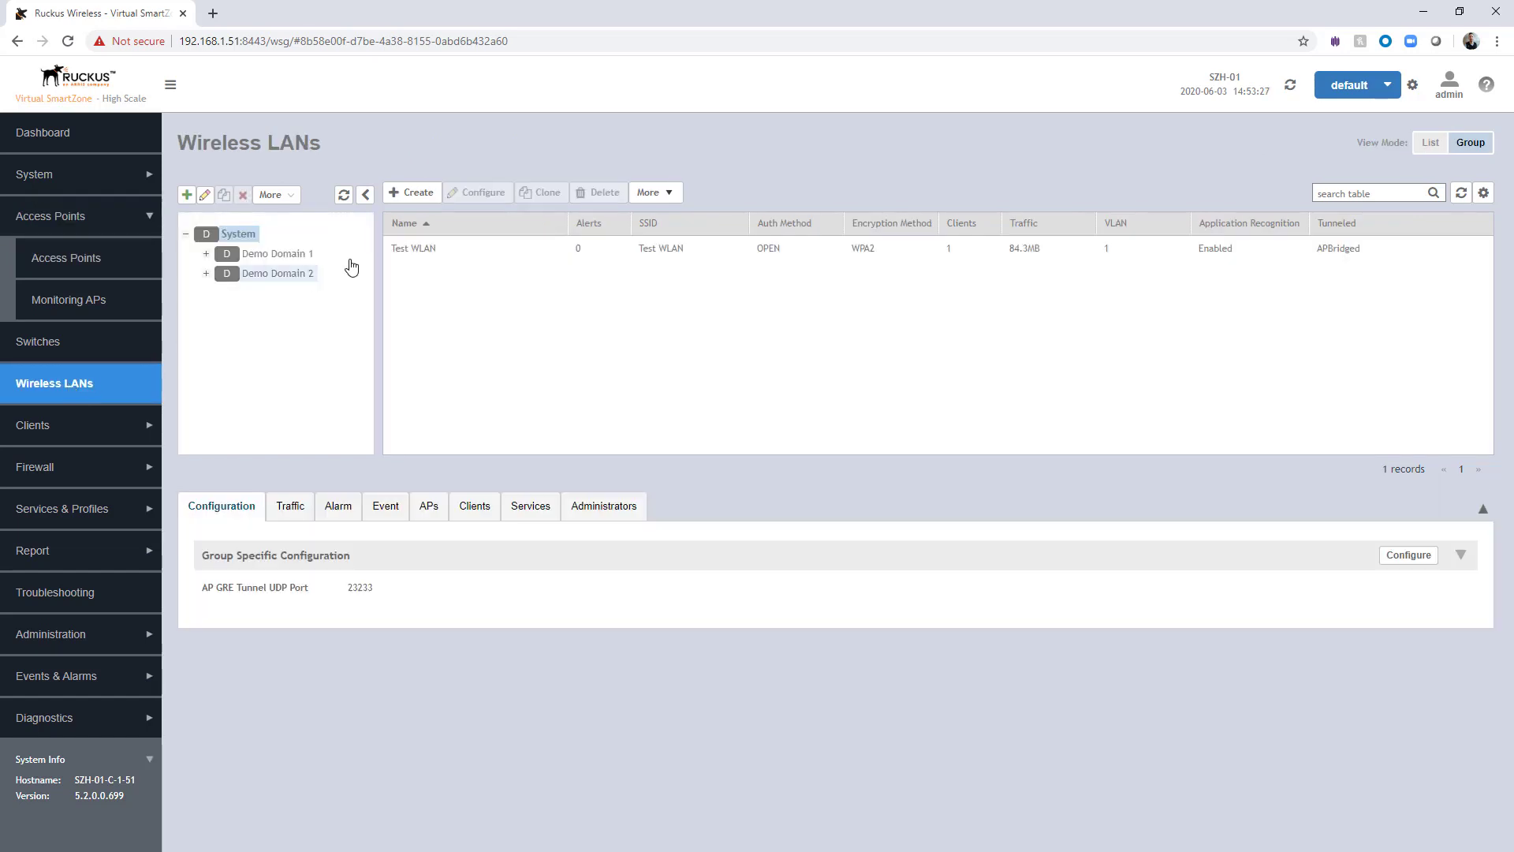
left_click(423, 251)
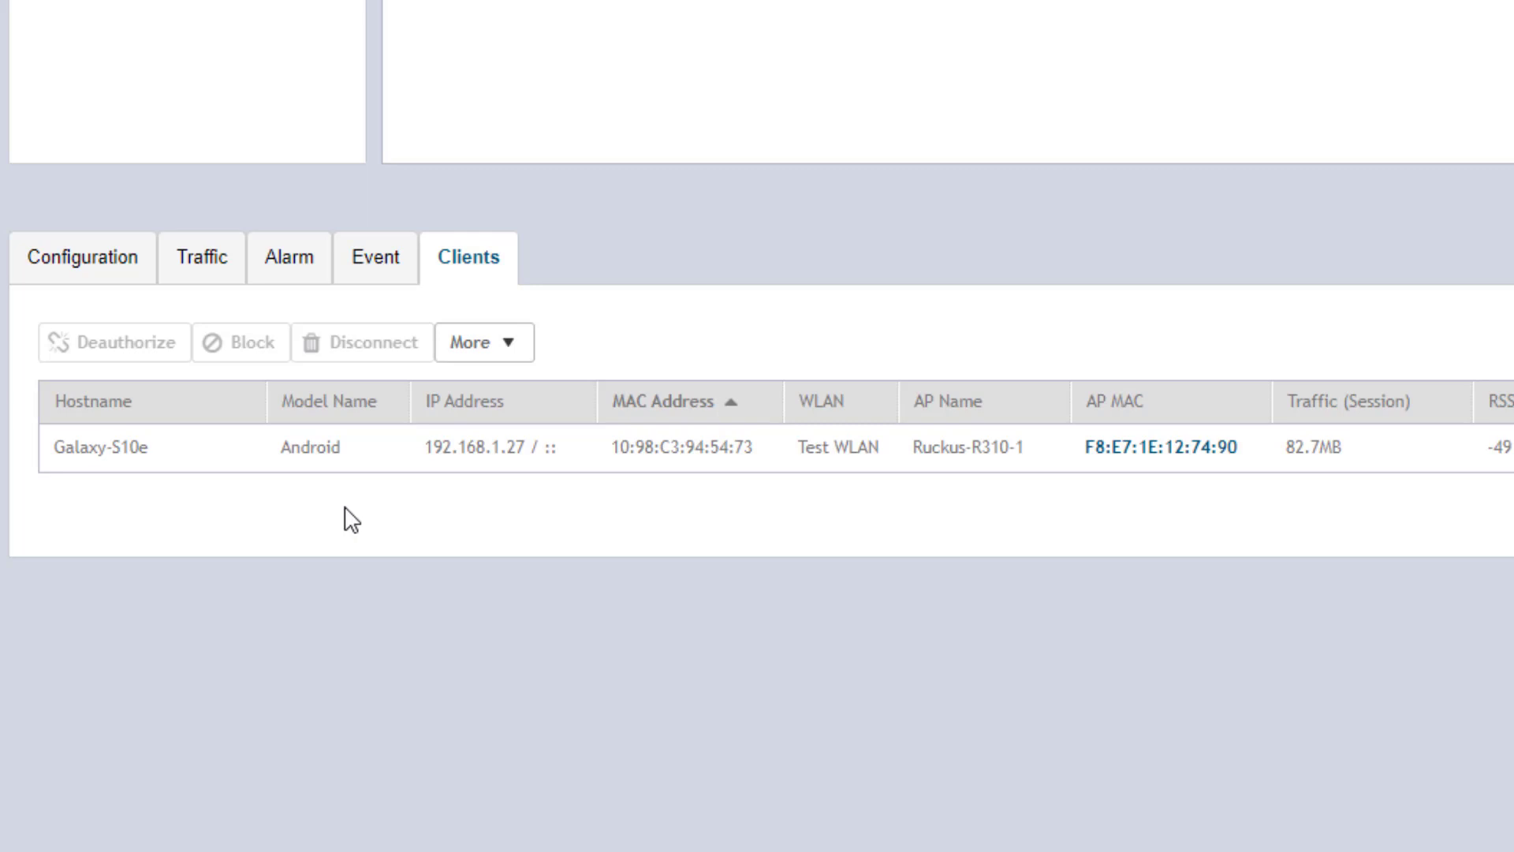
left_click(109, 444)
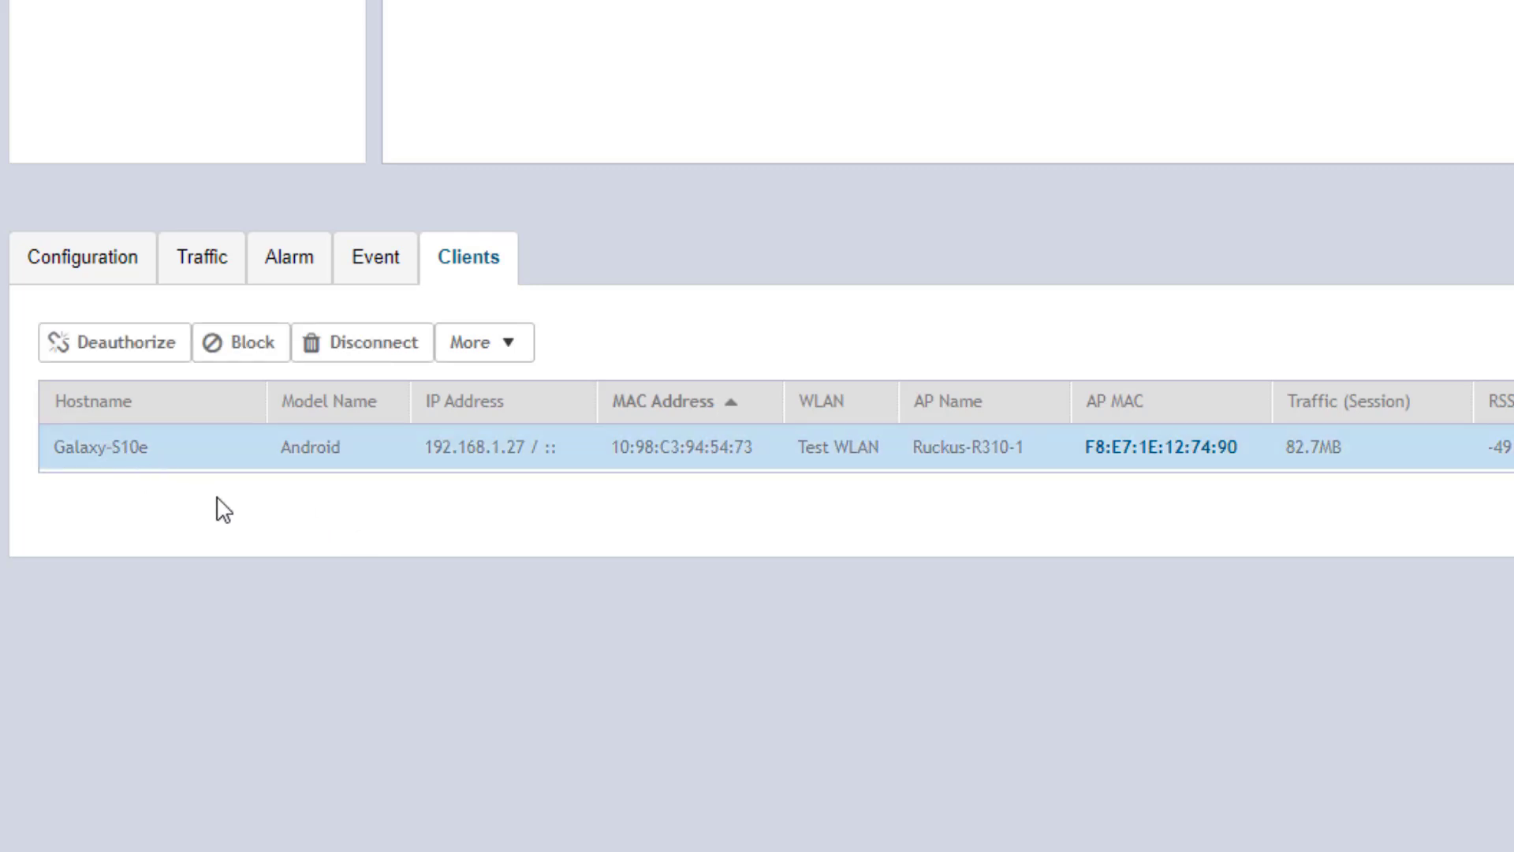